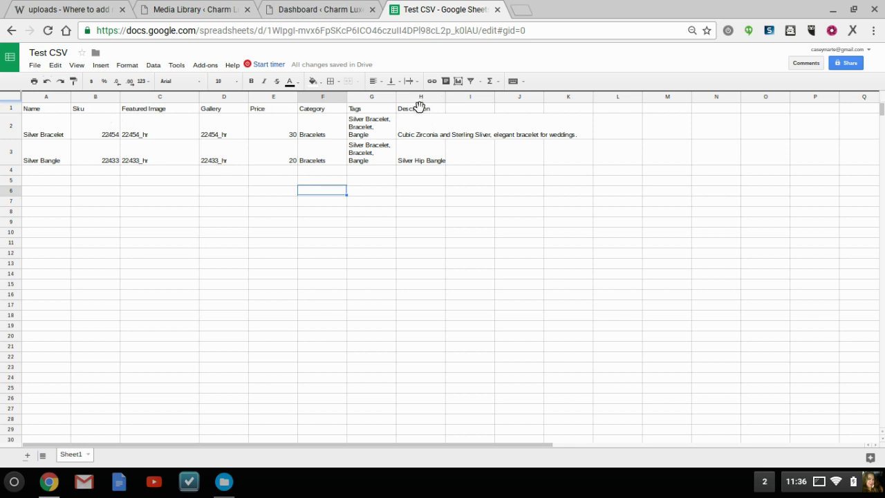
- Freeze the Test CSV header row above the two bracelet product rows
left_click_drag(420, 107, 205, 99)
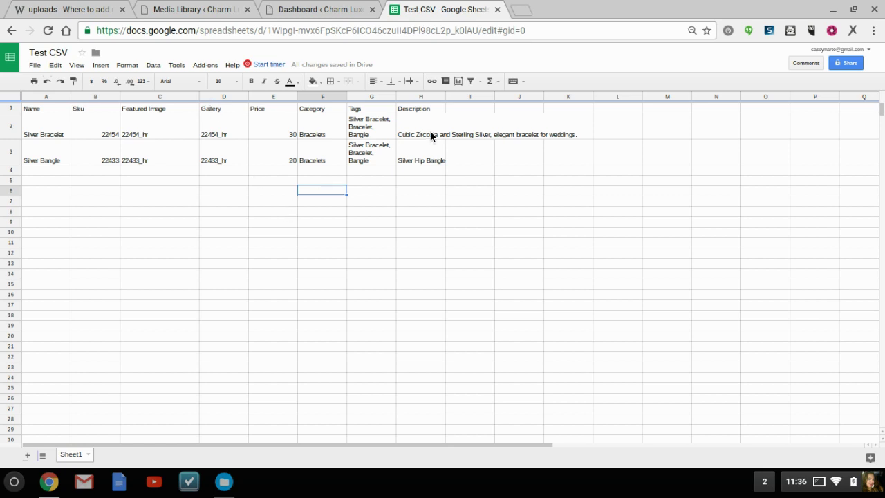
- Open WooCommerce's Product Importer from the dashboard, review its overview, then return to Test CSV
left_click(307, 11)
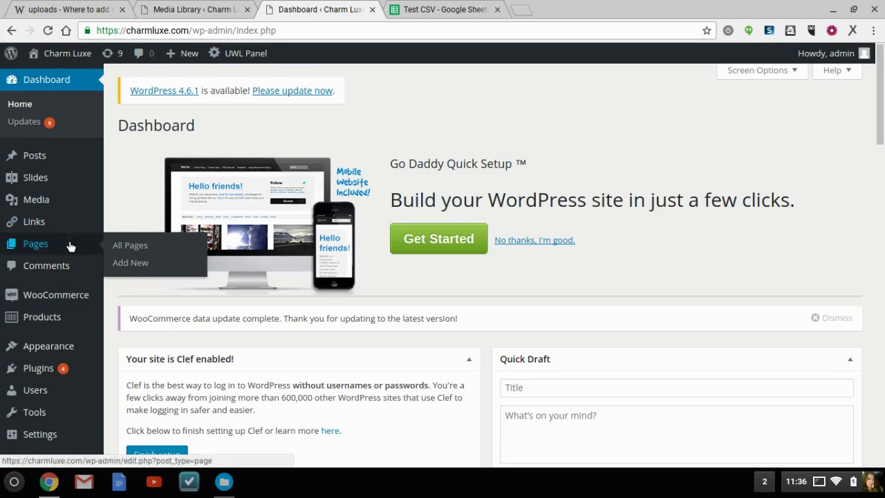
scroll(73, 235, "down", 3)
mouse_move(79, 219)
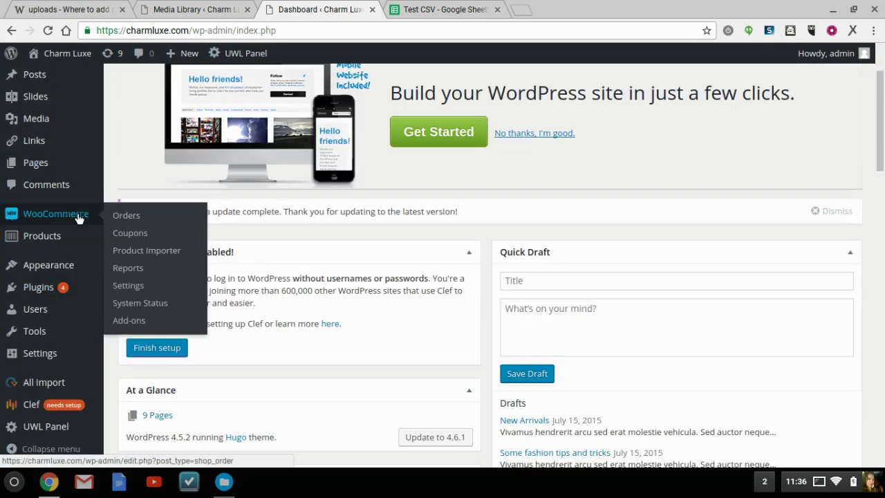
left_click(146, 253)
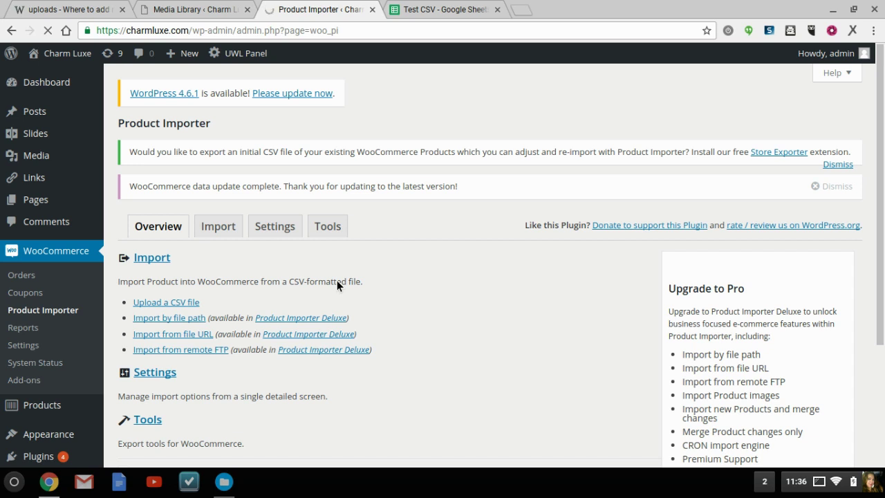
scroll(424, 289, "down", 2)
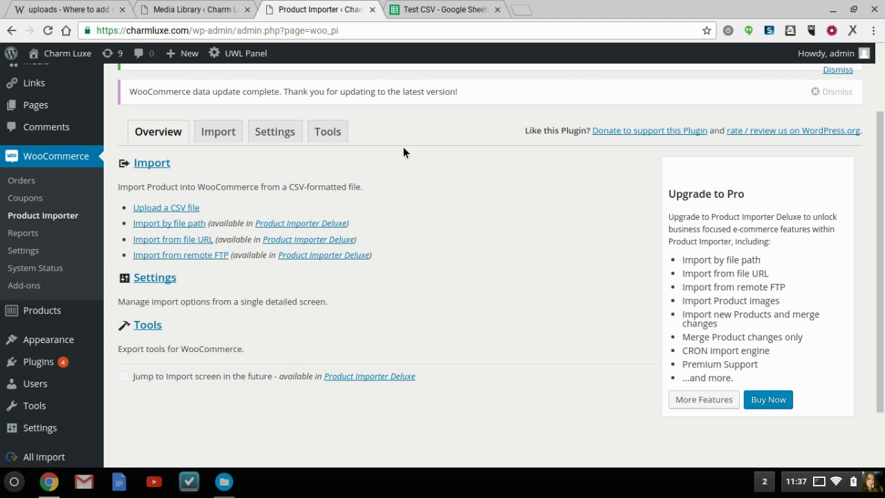
left_click(435, 12)
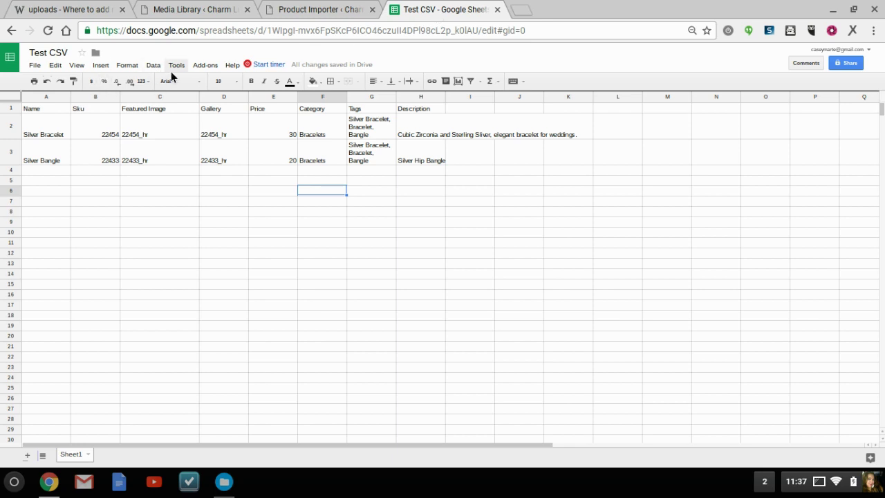
left_click(38, 68)
mouse_move(55, 246)
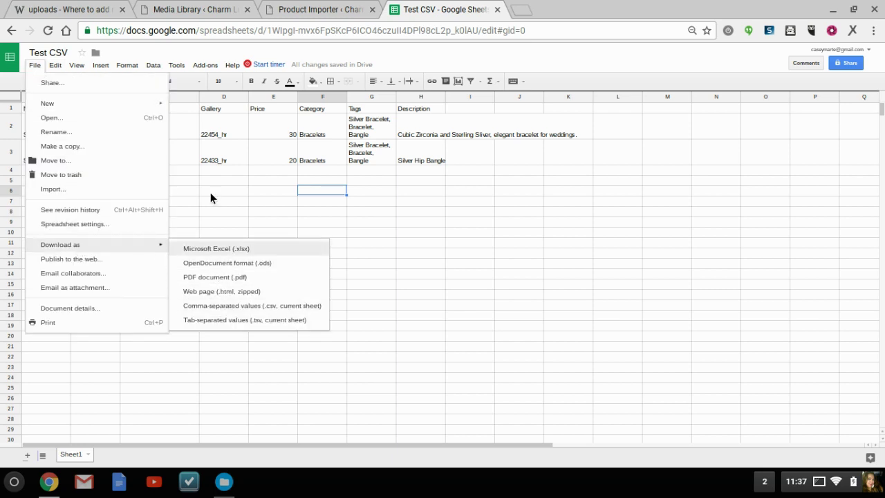
left_click(263, 184)
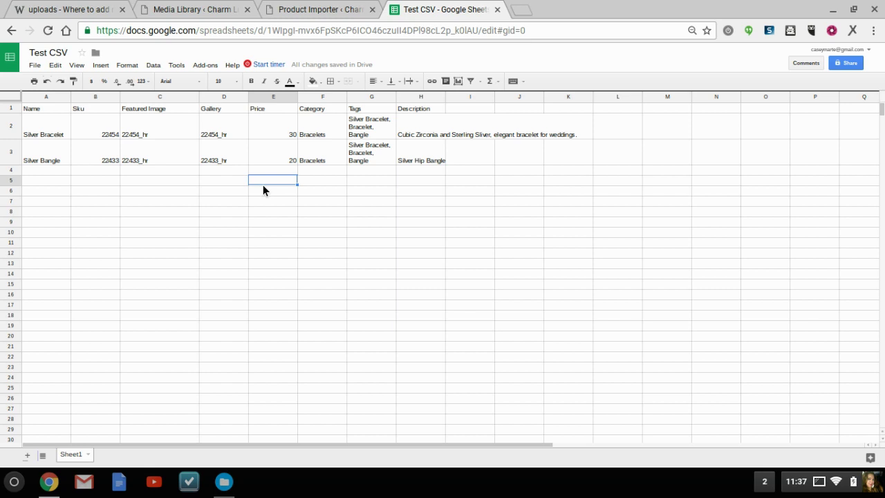
left_click(293, 10)
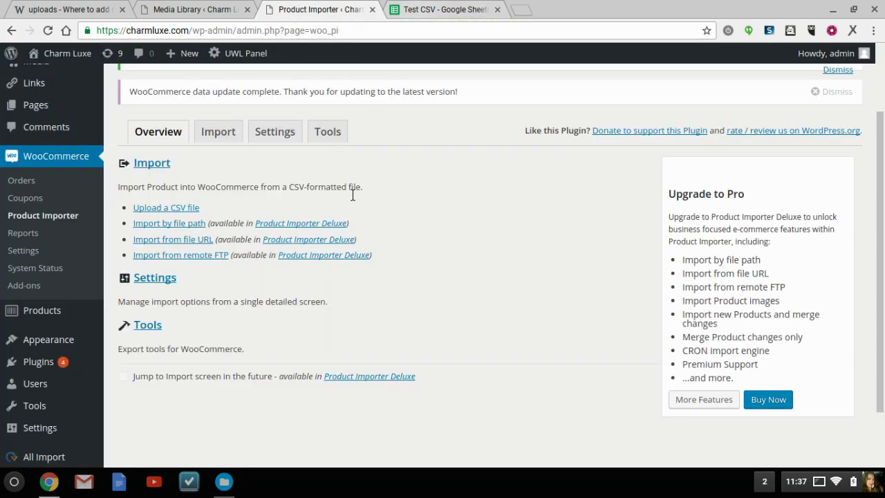
left_click(425, 10)
- Compare the Test CSV sheet with the Product Importer page, then find All Import in the sidebar
left_click(325, 10)
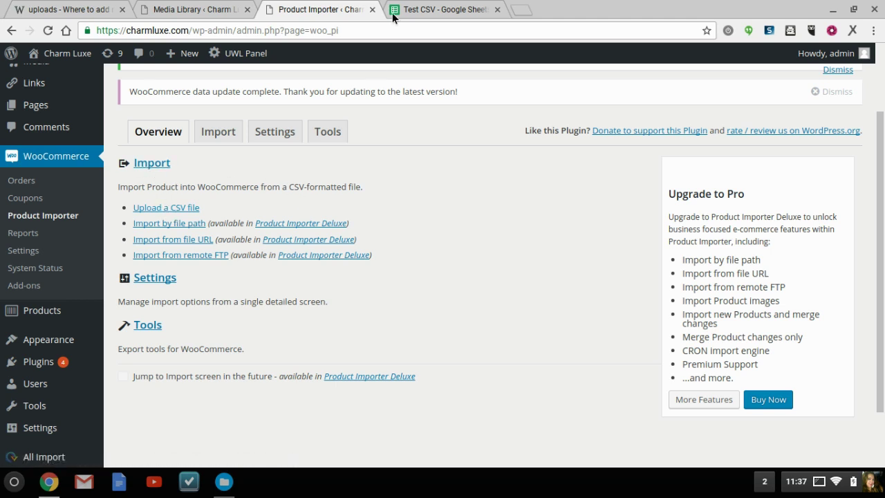
left_click(429, 9)
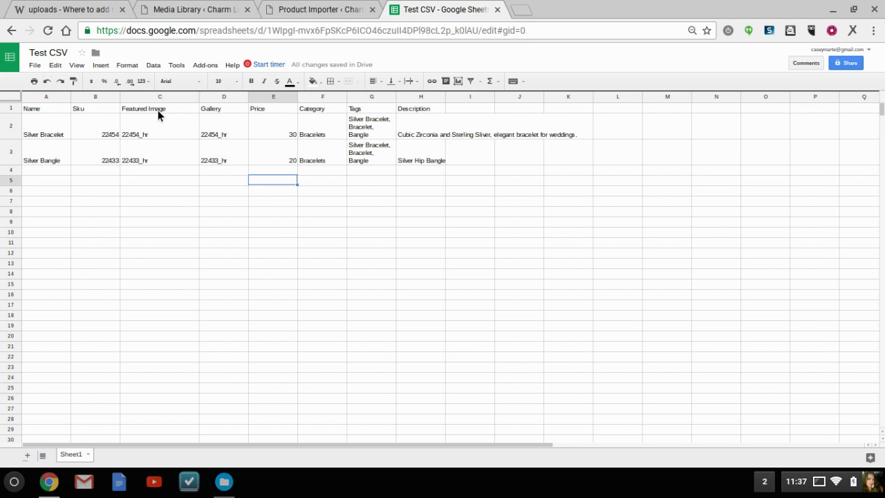
left_click(287, 13)
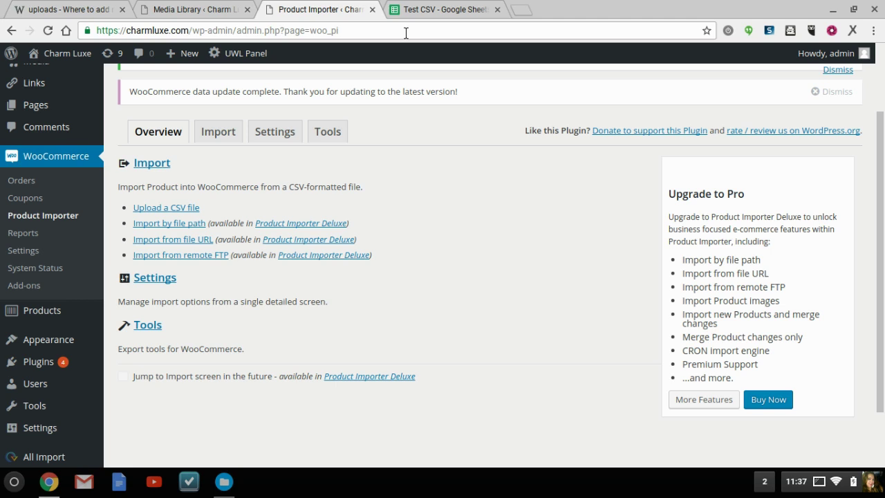
left_click(423, 9)
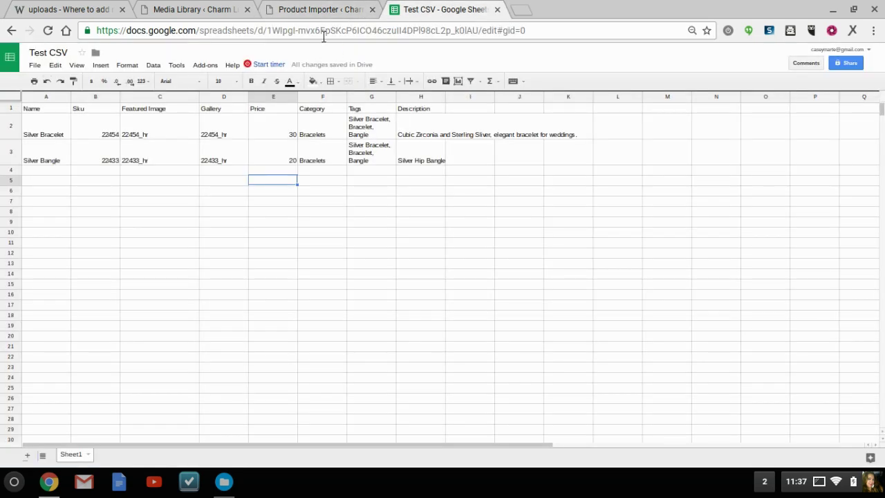
left_click(315, 15)
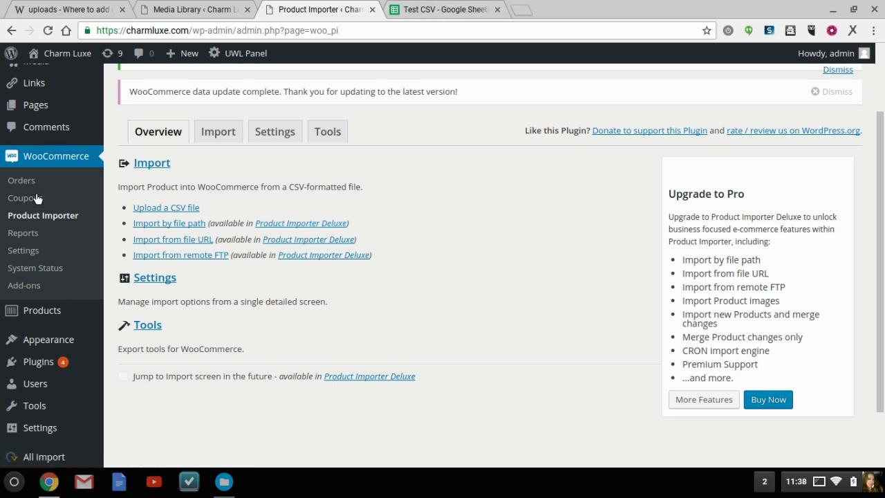
scroll(76, 194, "down", 2)
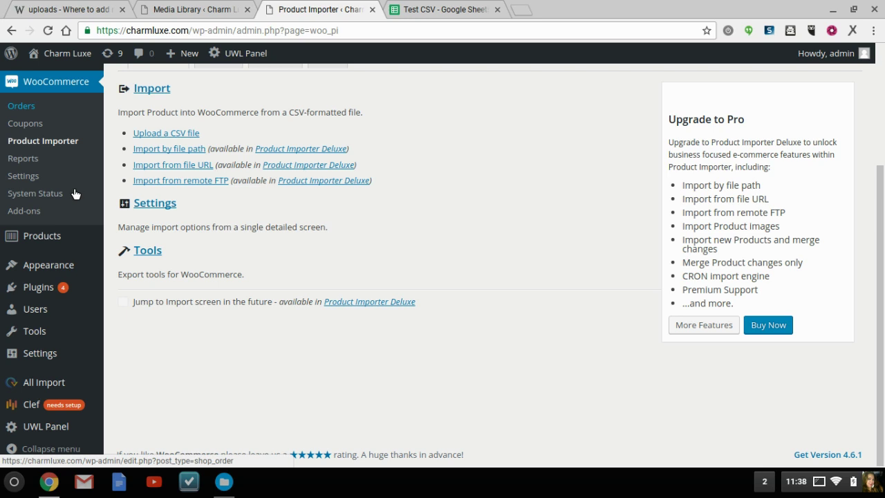
mouse_move(60, 387)
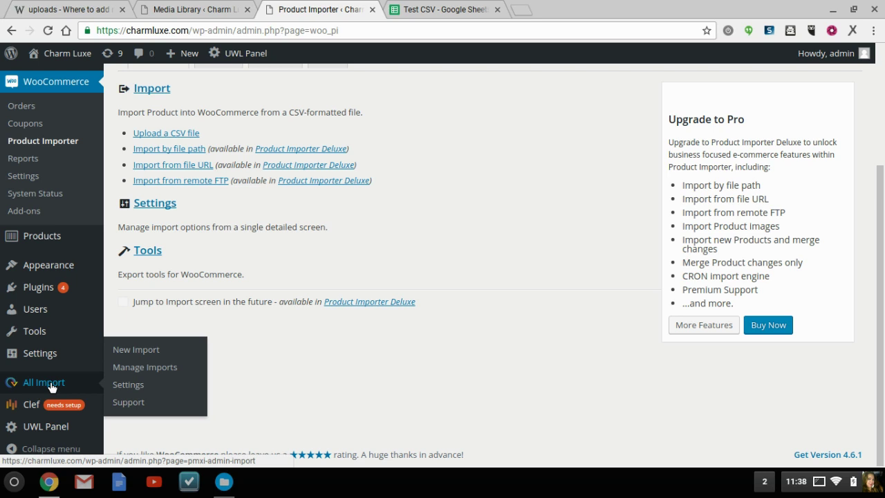
- Open the All Import plugin's New Import page from the sidebar
left_click(48, 383)
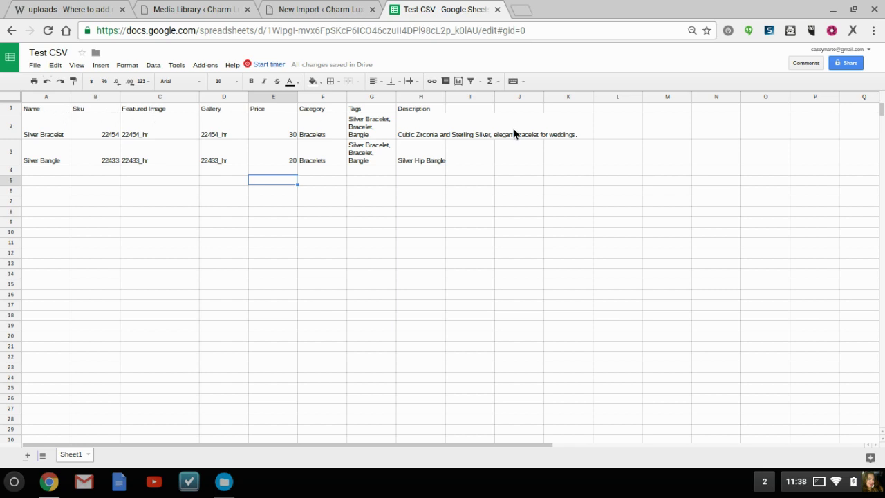
- Select cell C2 to check the Silver Bracelet's featured image name 22454_hr
left_click(151, 135)
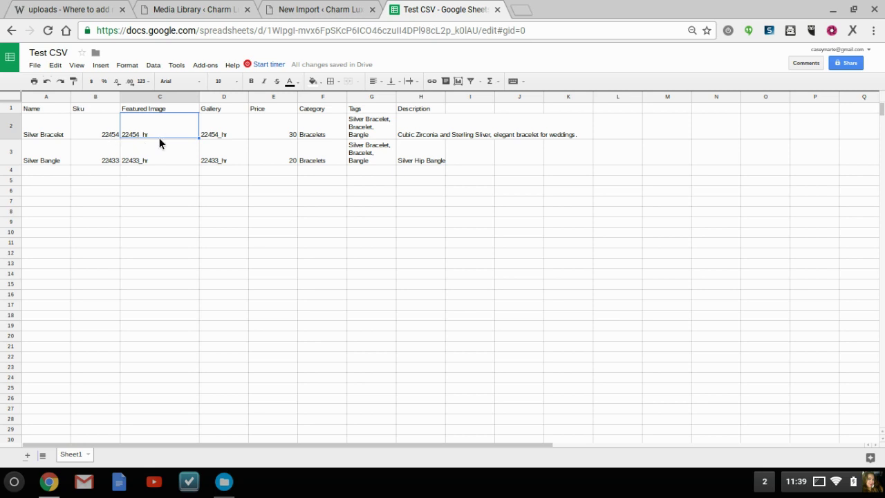
- Look over the Media Library images to compare against the spreadsheet's image names
left_click(190, 9)
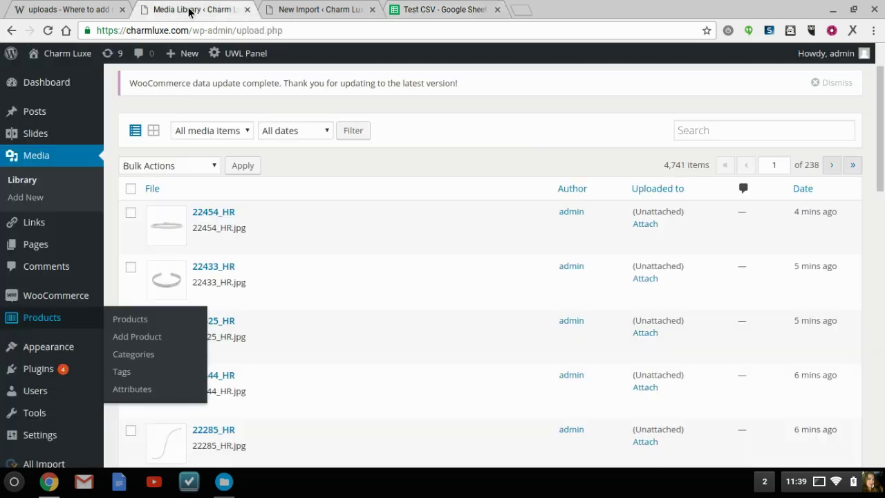
mouse_move(213, 224)
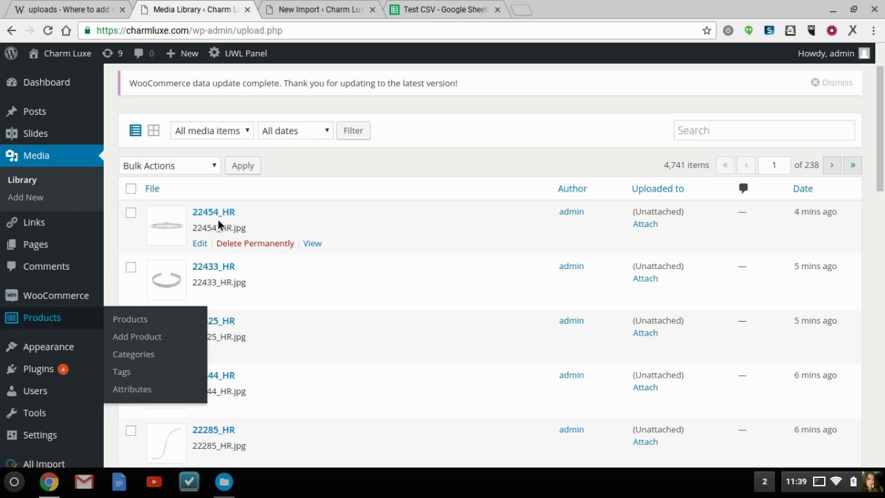
mouse_move(205, 278)
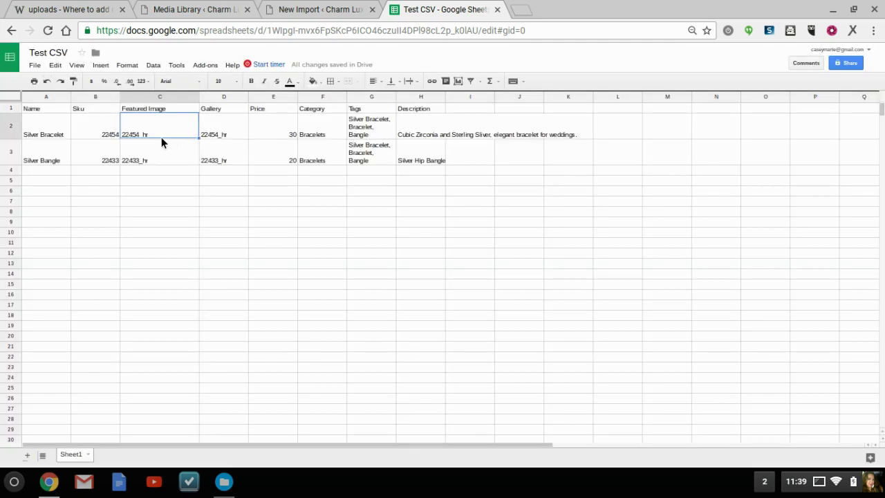
- Check SKUs 22454 and 22433 and featured images 22454_hr and 22433_hr in the sheet
left_click(110, 140)
left_click(109, 137)
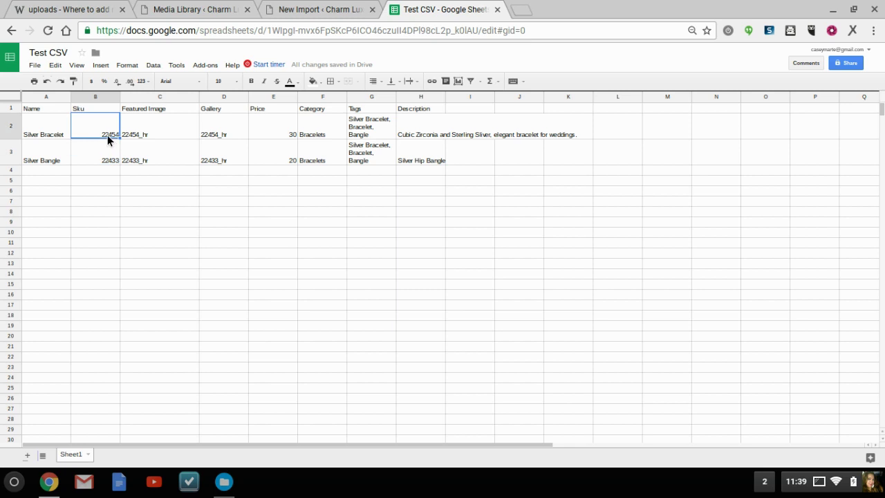
left_click(167, 128)
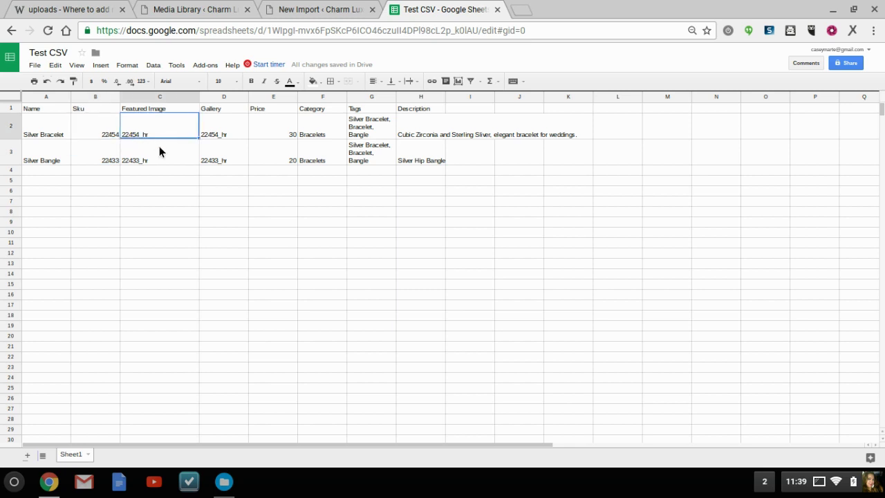
left_click(162, 148)
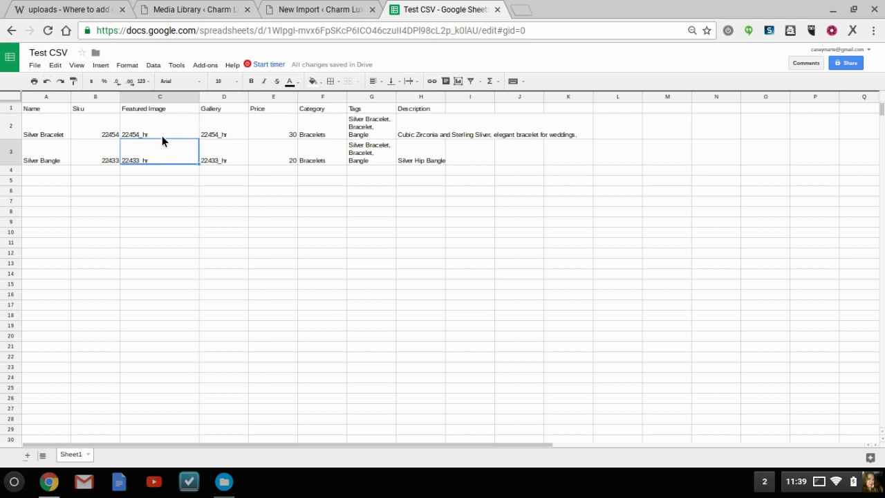
left_click(162, 136)
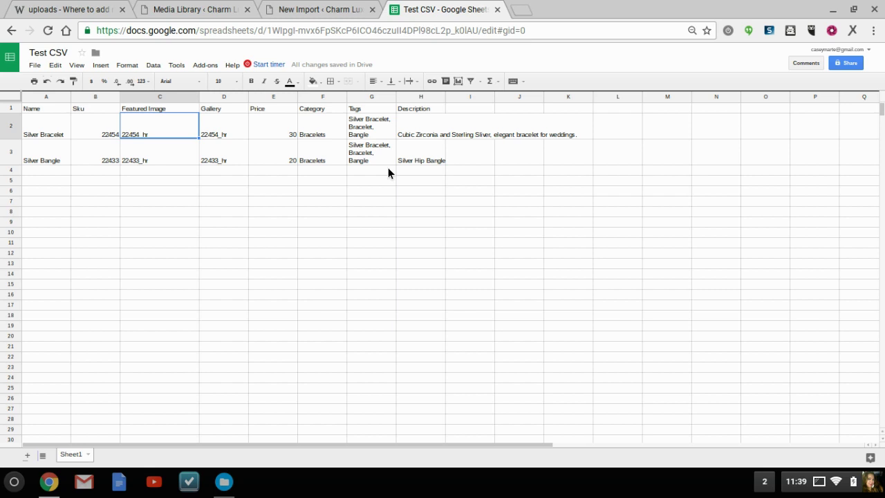
- Compare the media library file names again, then bring up WP All Import's New Import page
left_click(229, 14)
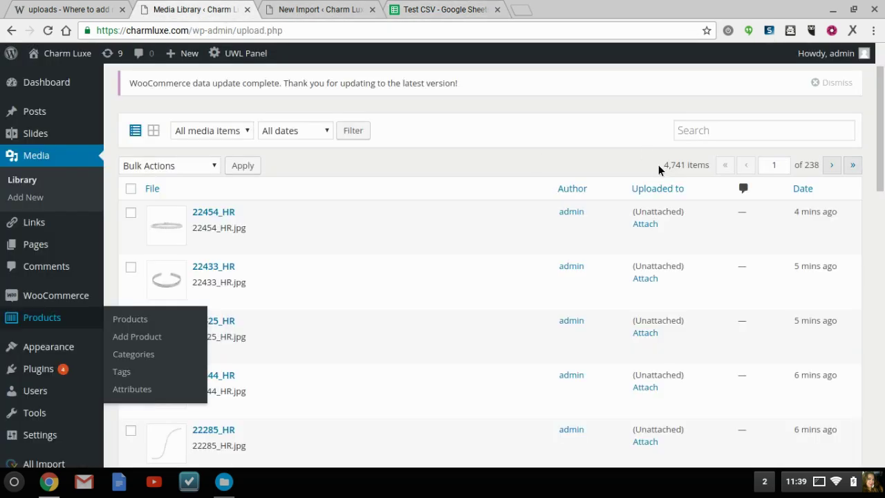
mouse_move(523, 225)
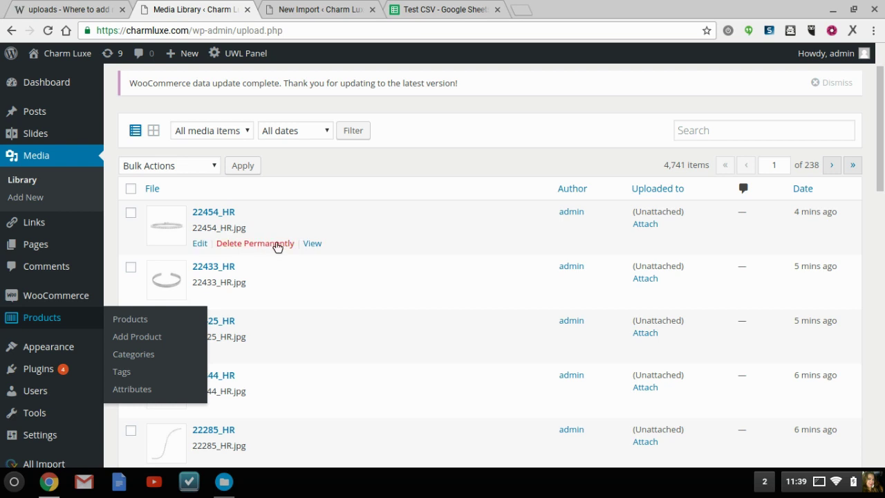
mouse_move(270, 286)
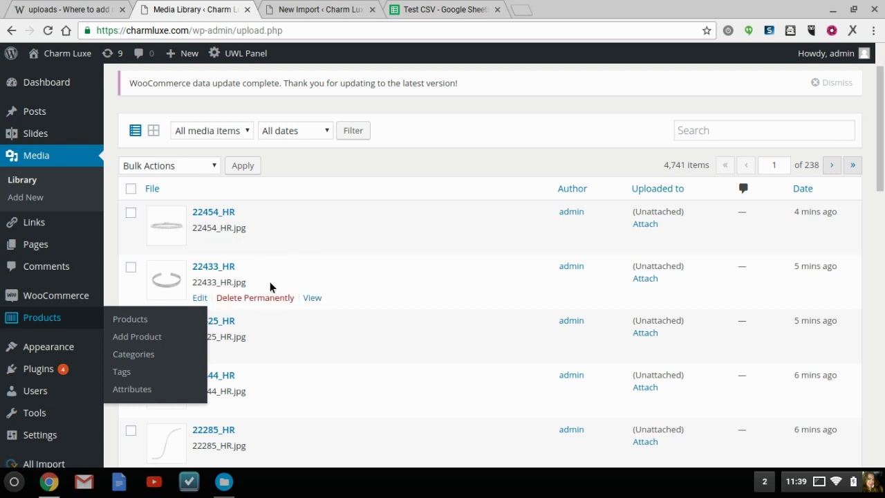
left_click(328, 14)
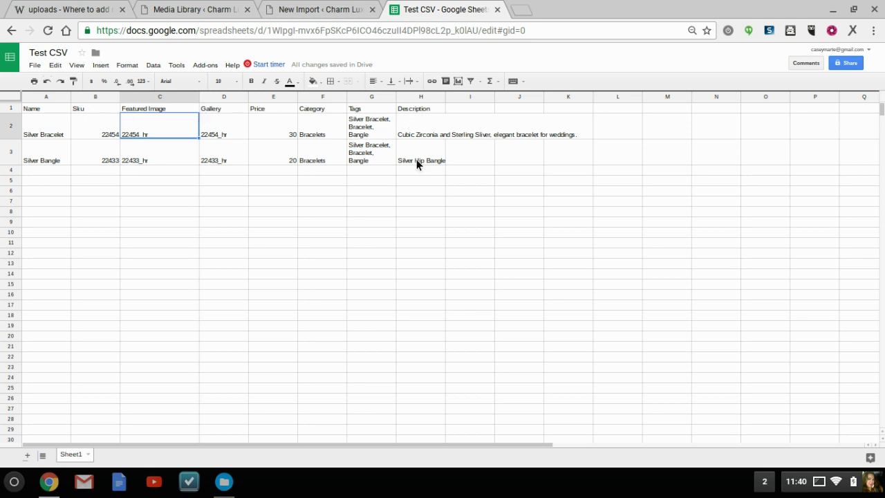
- On WP All Import's New Import page, open the upload file chooser showing Downloads
left_click(316, 12)
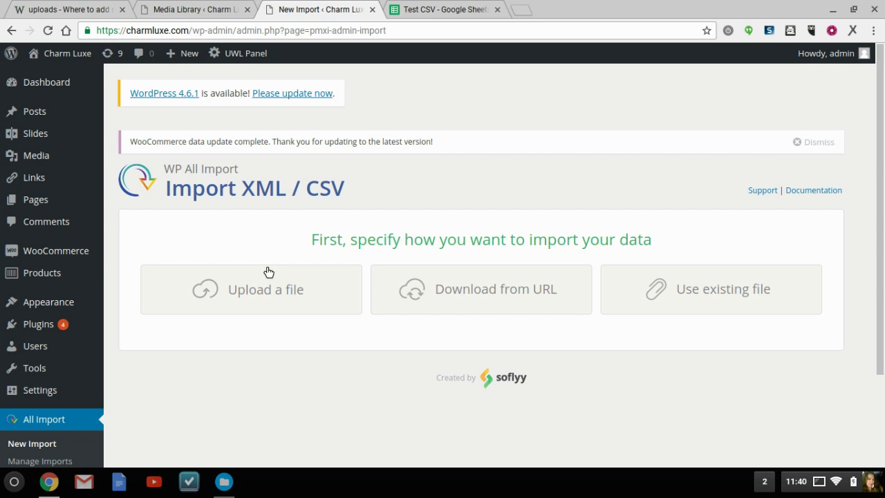
left_click(263, 291)
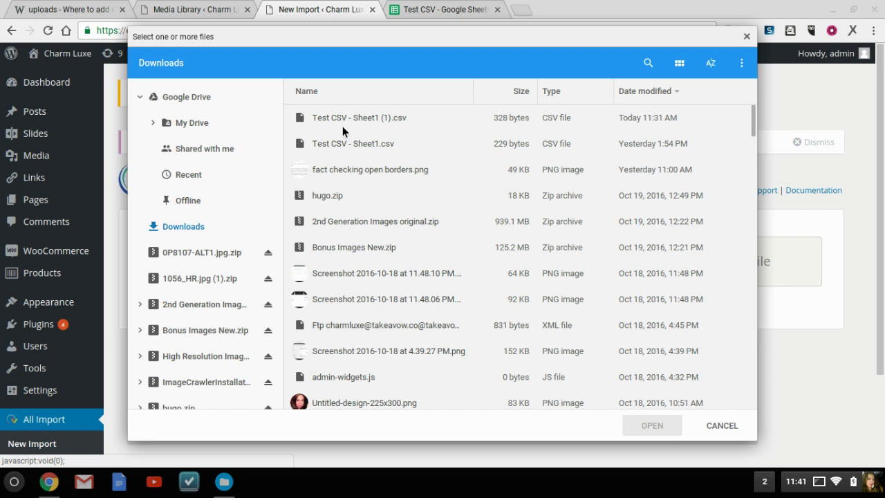
- Upload Test CSV - Sheet1 (1).csv and set the import to create new WooCommerce Products
left_click(344, 118)
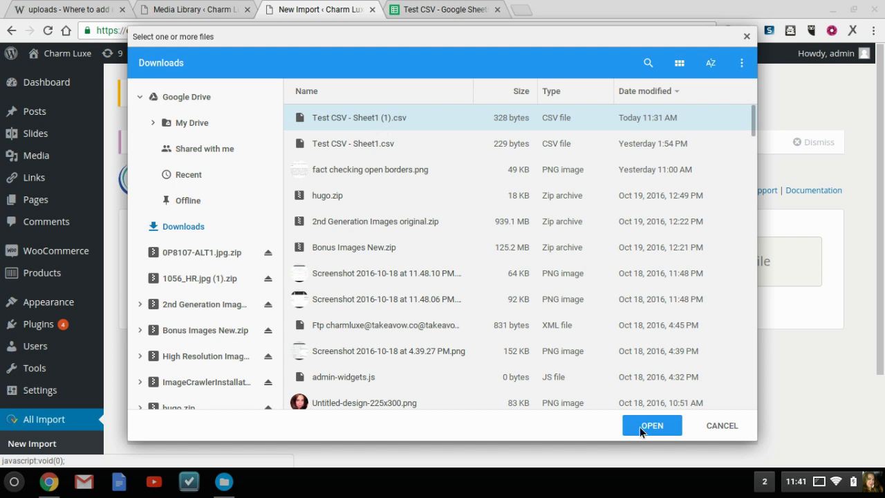
key("Return")
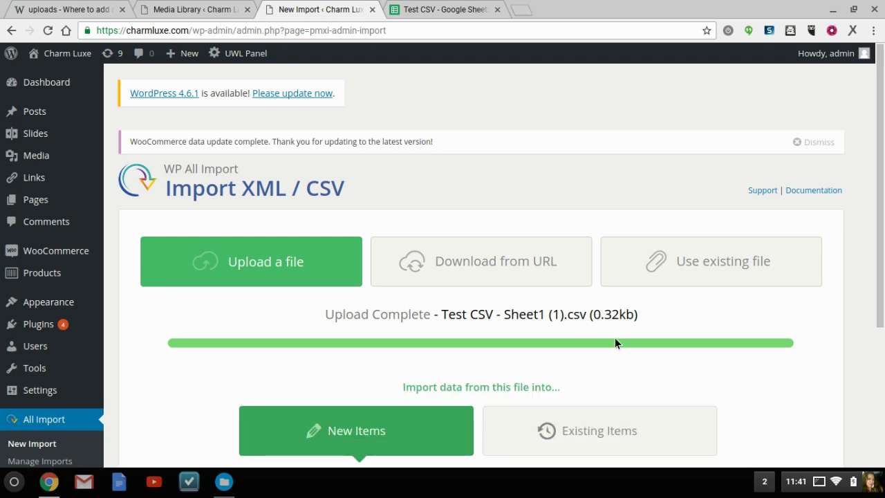
scroll(615, 338, "down", 3)
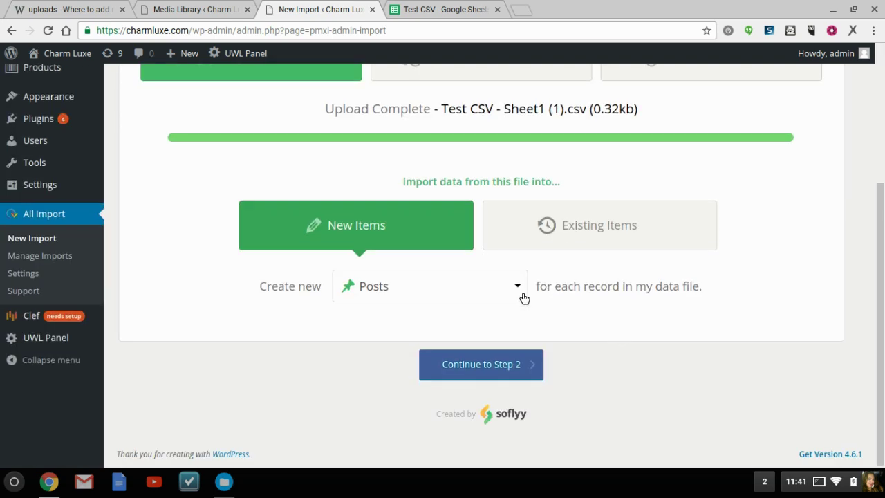
left_click(518, 288)
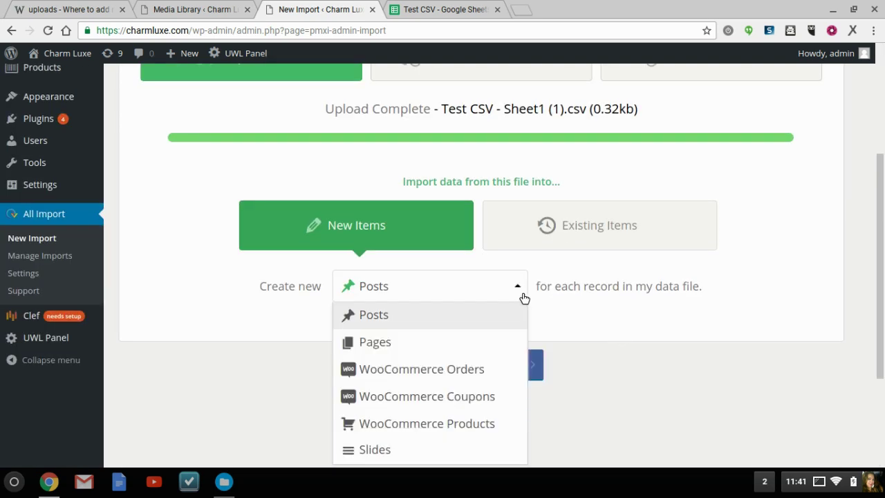
left_click(467, 425)
left_click(486, 373)
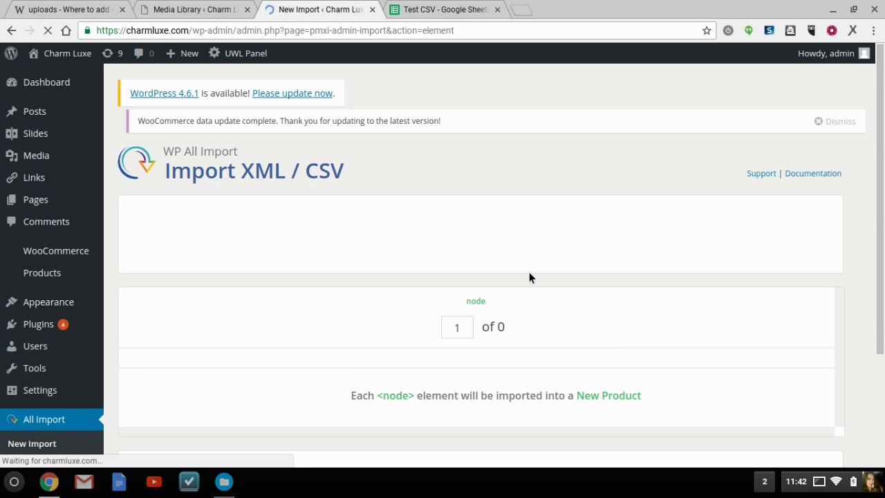
- Review the Silver Bracelet and Silver Bangle records in the step 2 preview, then proceed to step 3
scroll(528, 277, "down", 1)
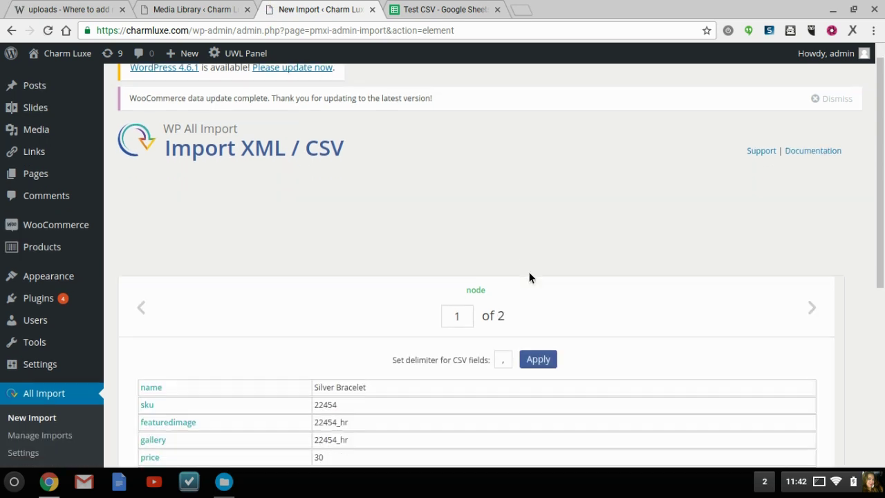
scroll(529, 276, "down", 4)
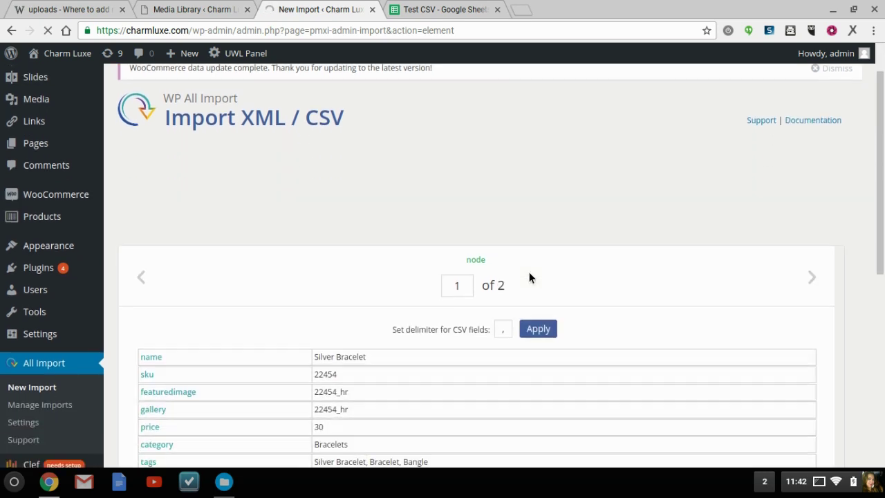
scroll(529, 276, "up", 1)
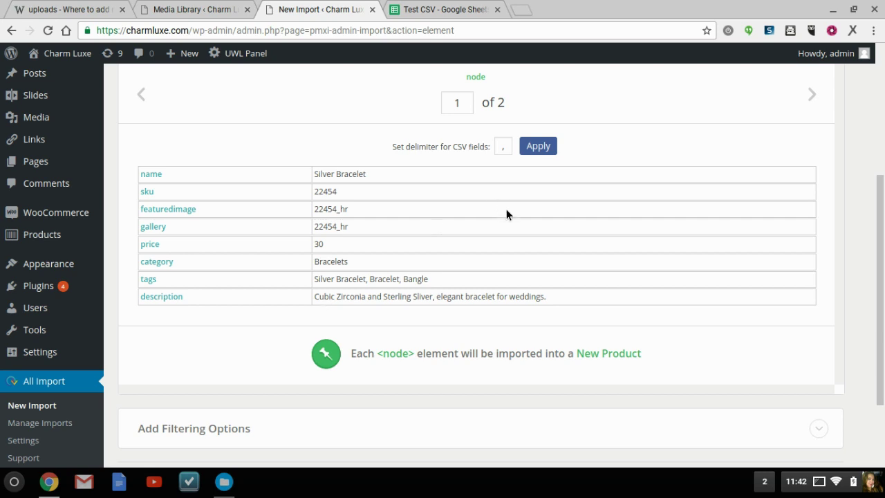
scroll(506, 214, "down", 3)
left_click(562, 385)
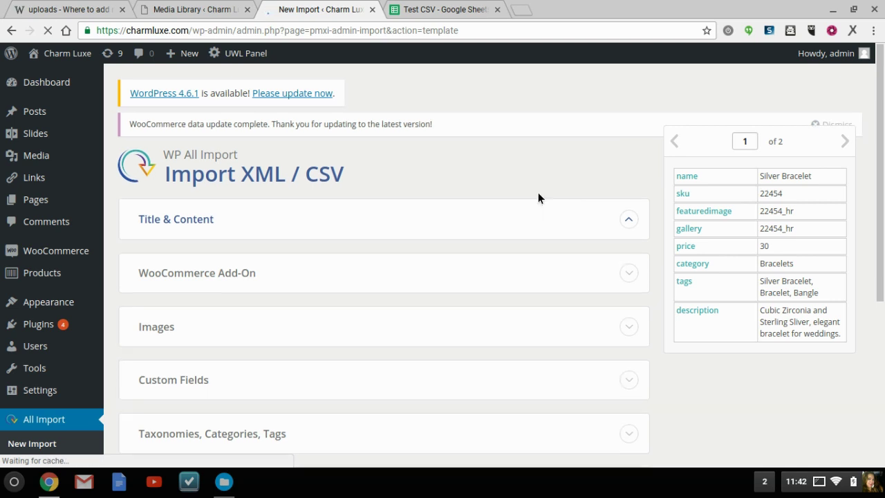
- Map the product title to {name[1]} and the content body to {description[1]}
scroll(537, 199, "down", 2)
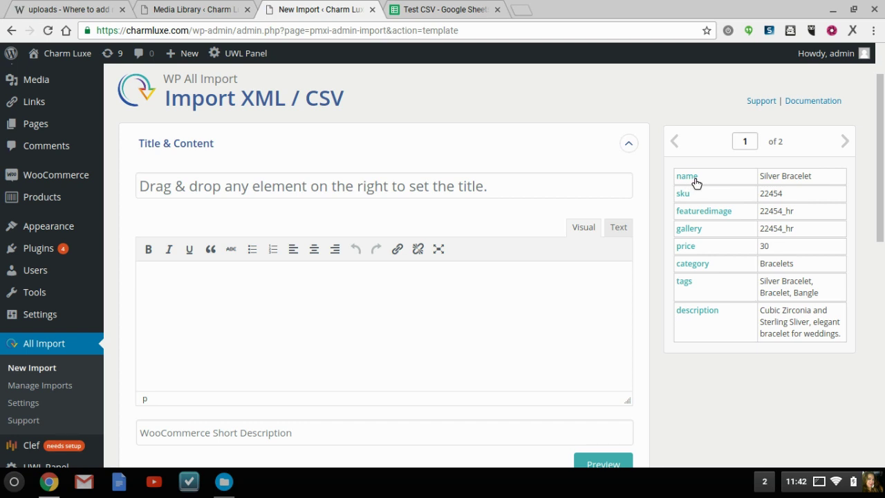
left_click_drag(696, 181, 447, 186)
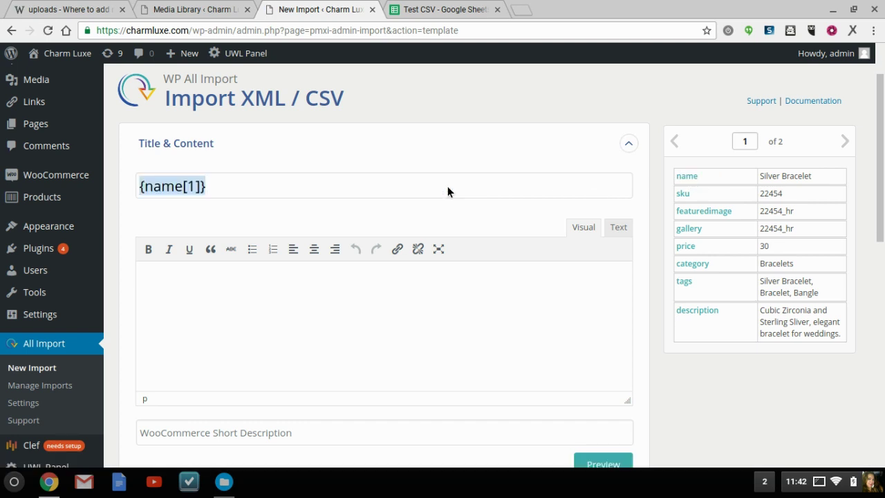
left_click(477, 312)
left_click_drag(708, 316, 431, 319)
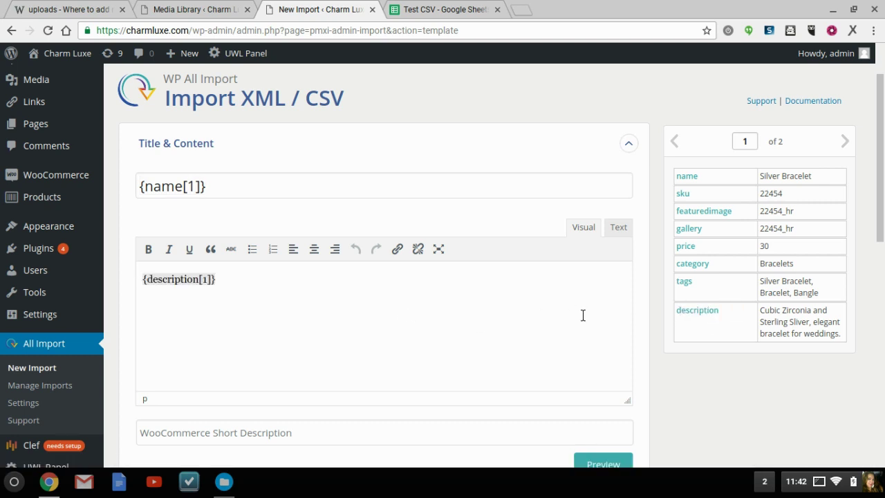
scroll(583, 313, "down", 4)
scroll(582, 315, "down", 1)
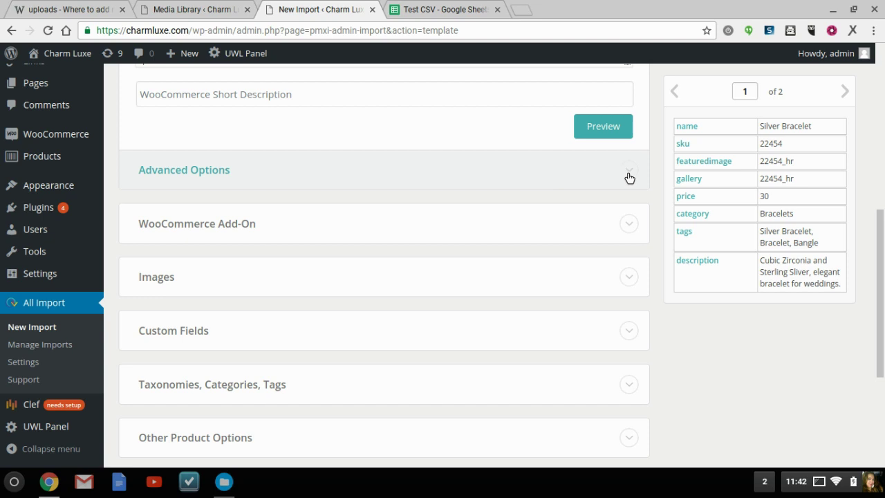
- Set the Images section to use images already in the Media Library, after checking their file names there
left_click(630, 283)
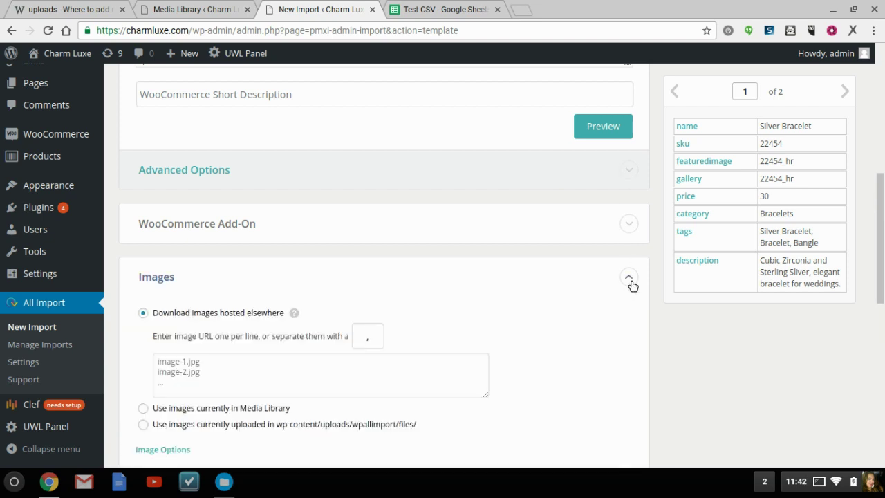
scroll(571, 300, "down", 2)
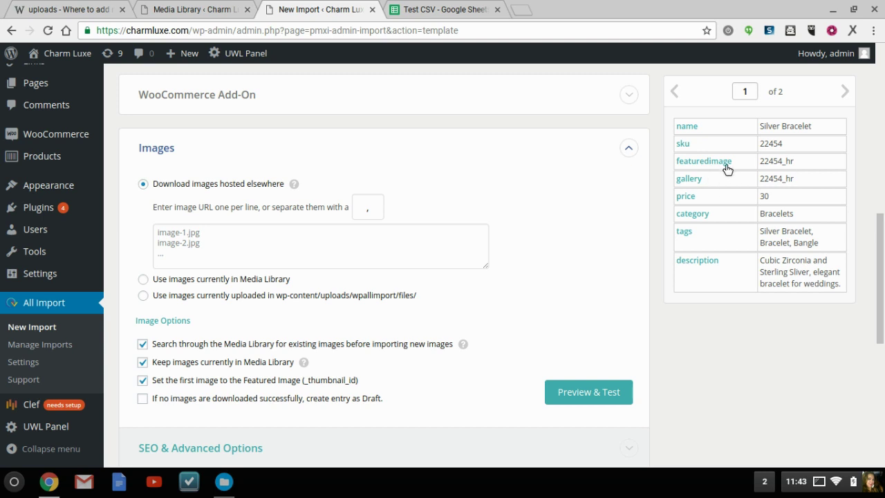
left_click(144, 278)
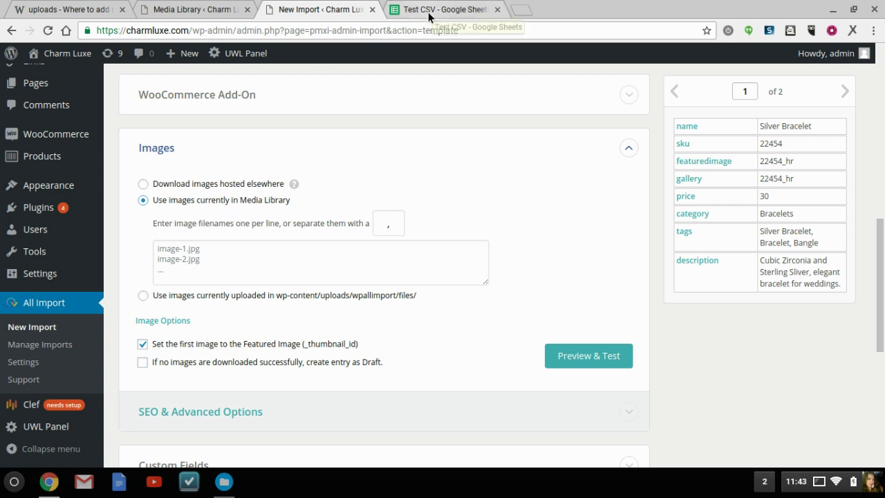
left_click(187, 17)
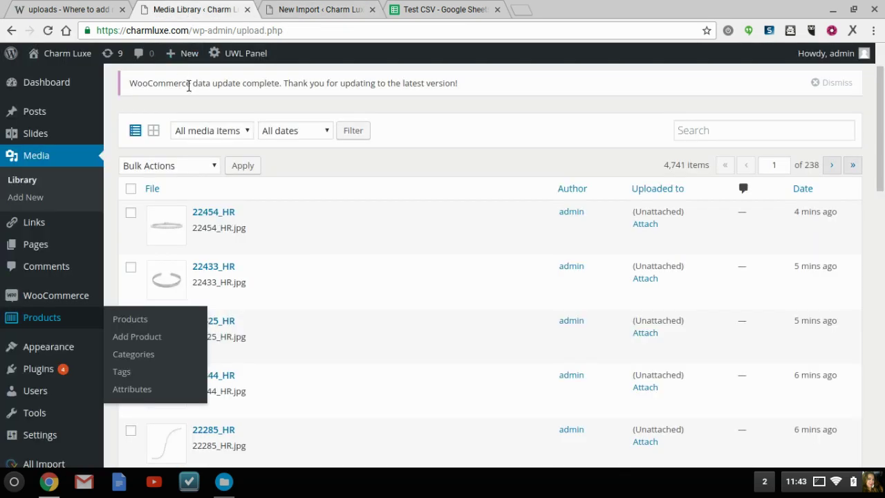
mouse_move(238, 283)
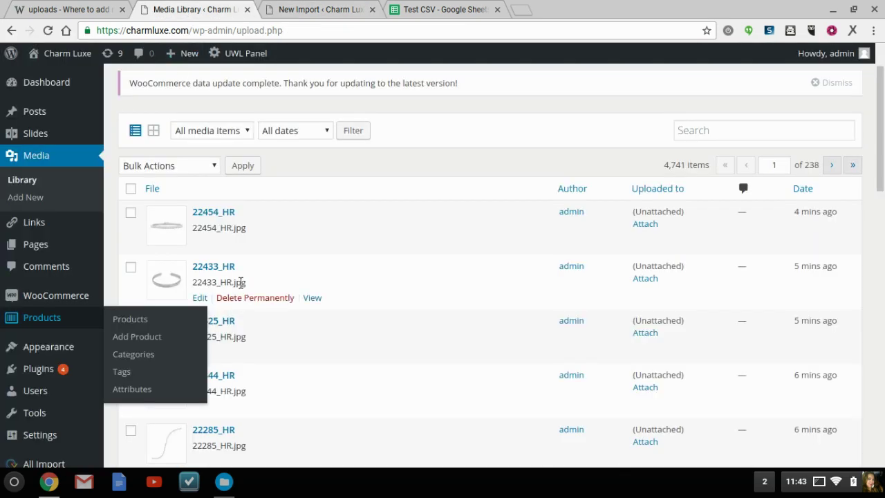
left_click(320, 13)
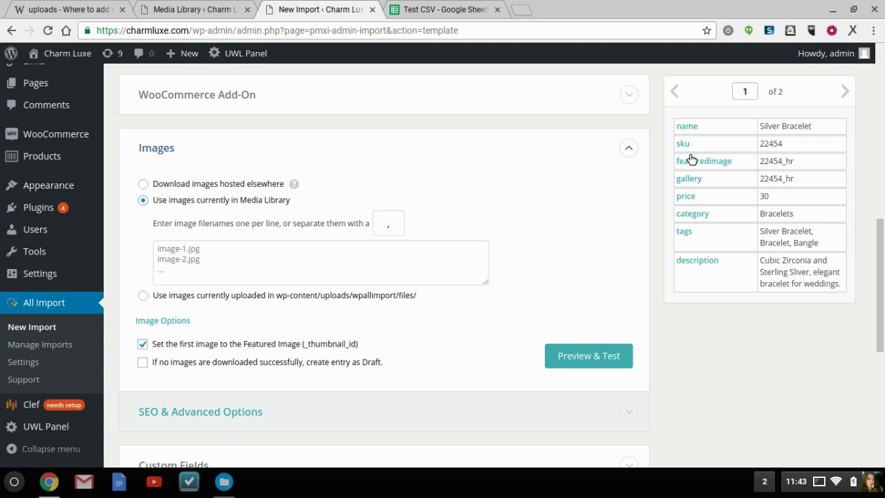
- Enter {featuredimage[1]} and {gallery[1]} on separate lines as the image filenames
left_click_drag(691, 166, 260, 250)
left_click(286, 257)
key("Return")
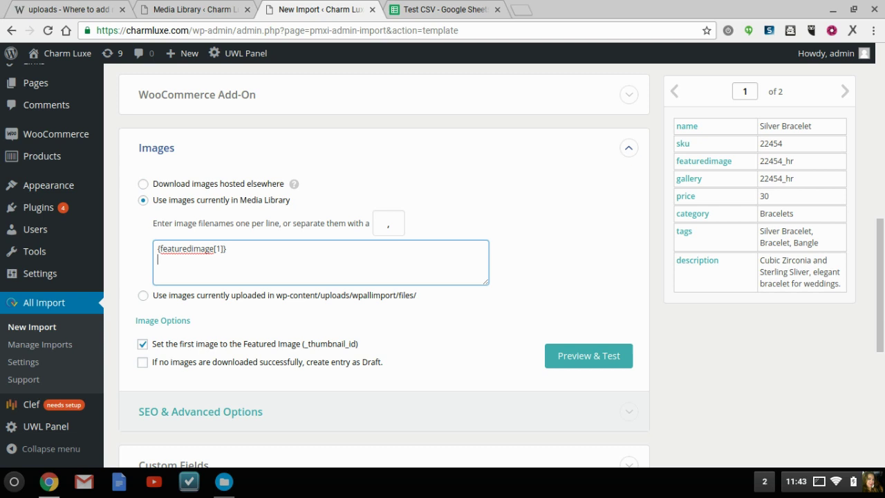
left_click_drag(694, 181, 180, 265)
left_click(269, 277)
- Enable product categories and assign each product's category from {category[1]}
scroll(418, 292, "down", 3)
scroll(413, 285, "down", 1)
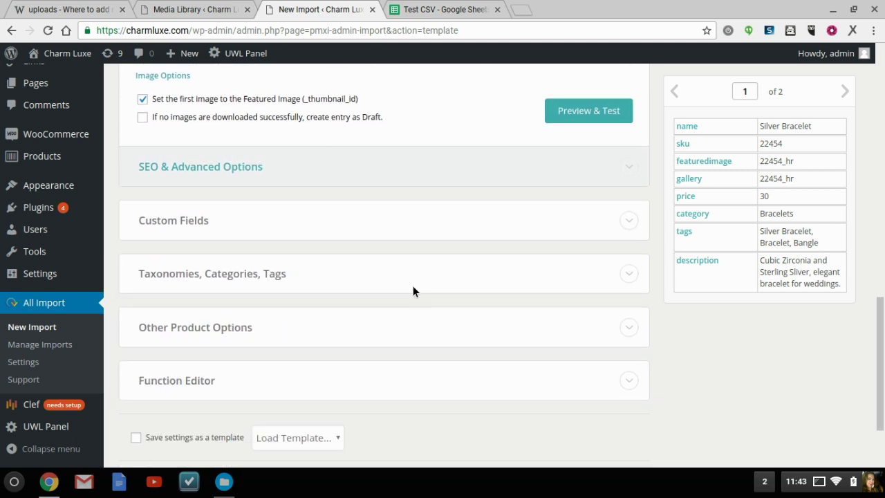
left_click(627, 255)
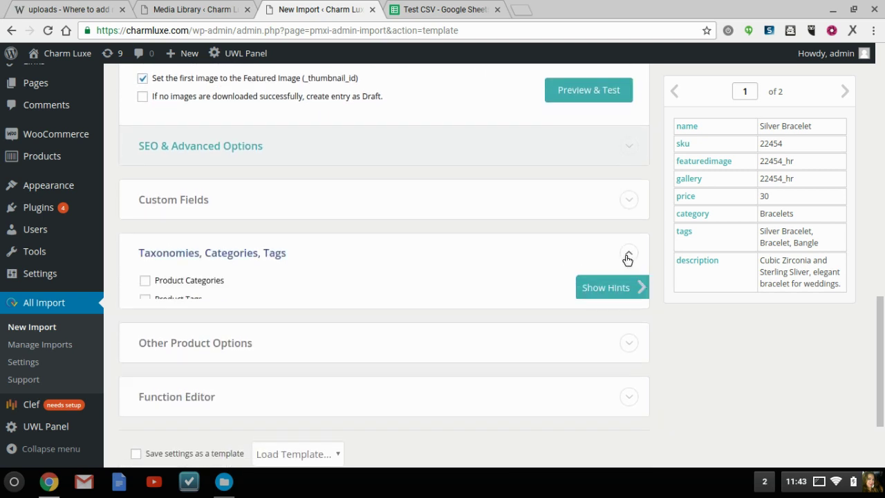
left_click(155, 286)
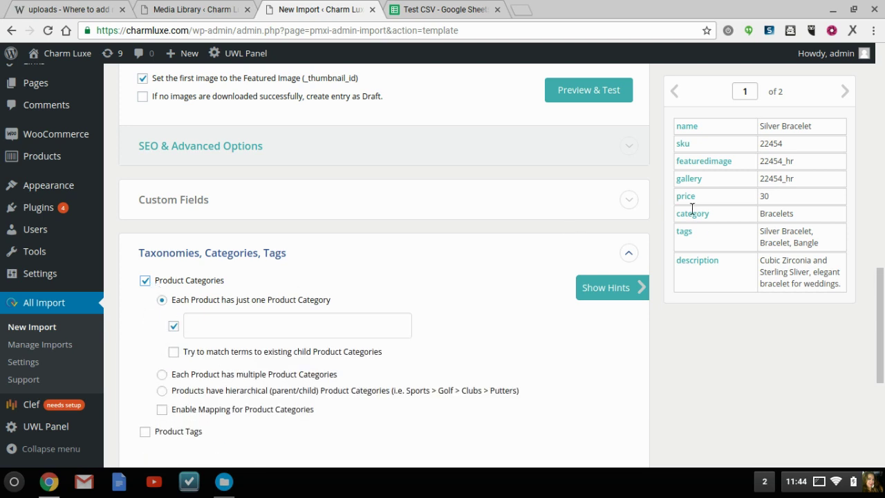
left_click_drag(695, 216, 289, 328)
- Enable Product Tags so each product gets one tag from {tags[1]}
scroll(391, 297, "down", 2)
scroll(392, 303, "down", 1)
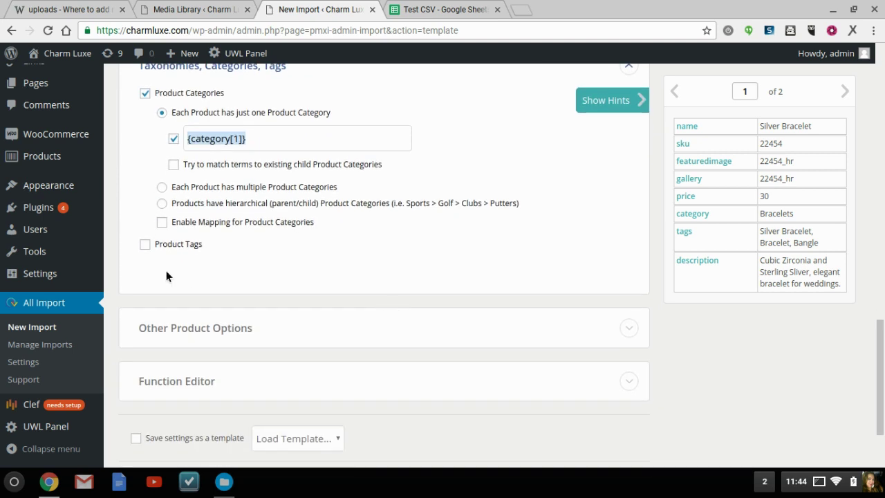
left_click(146, 244)
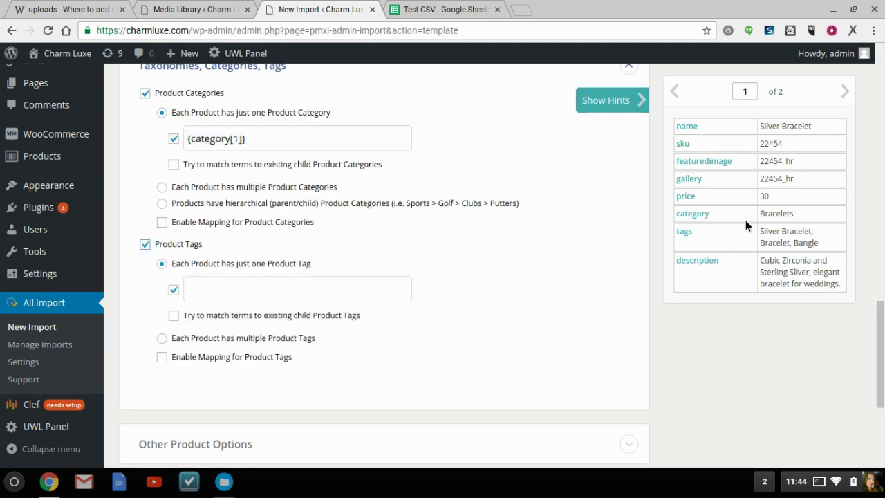
left_click_drag(688, 237, 305, 293)
left_click(369, 296)
scroll(478, 297, "down", 1)
scroll(478, 296, "down", 3)
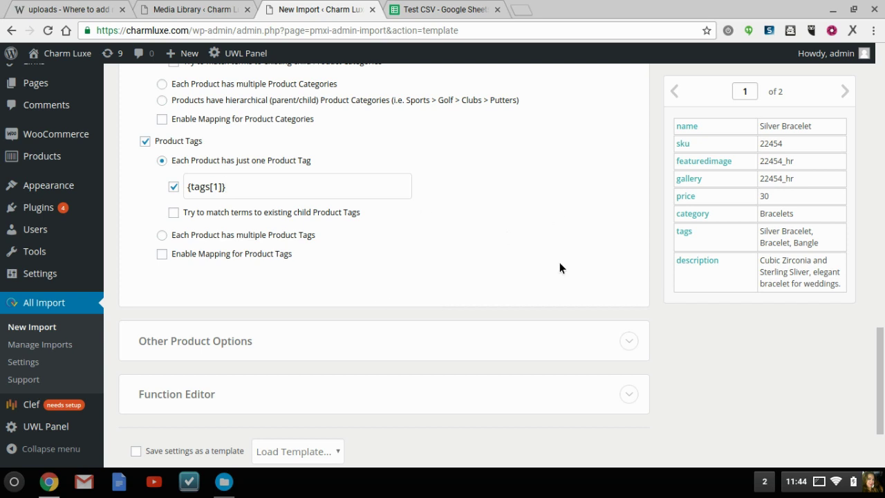
- Review Other Product Options and Function Editor, then collapse them and the Taxonomies section
scroll(560, 267, "down", 3)
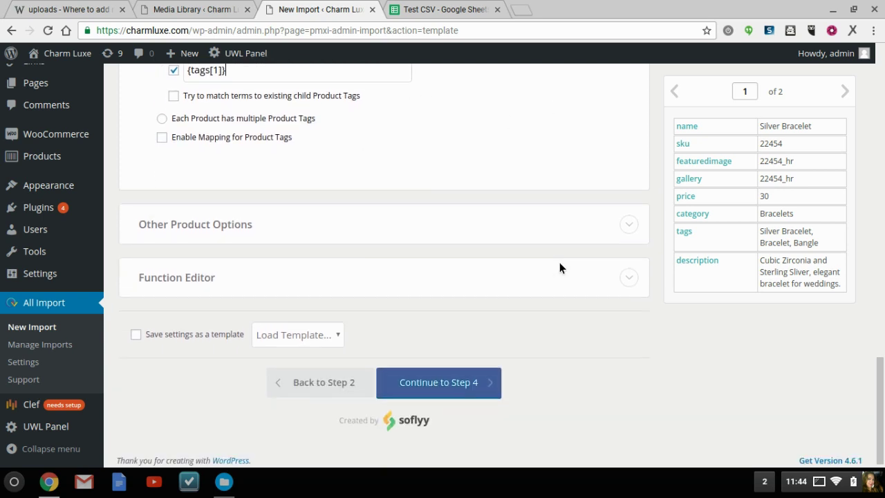
left_click(625, 250)
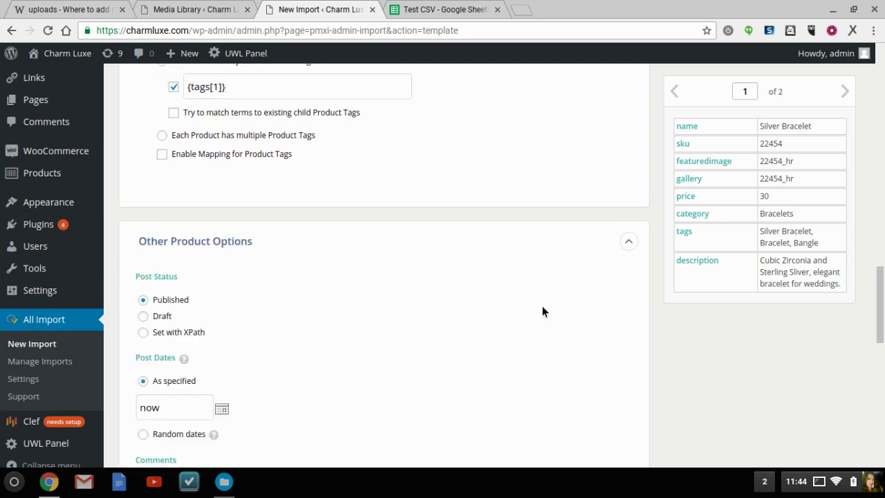
scroll(541, 308, "down", 3)
scroll(542, 311, "down", 2)
scroll(599, 170, "up", 3)
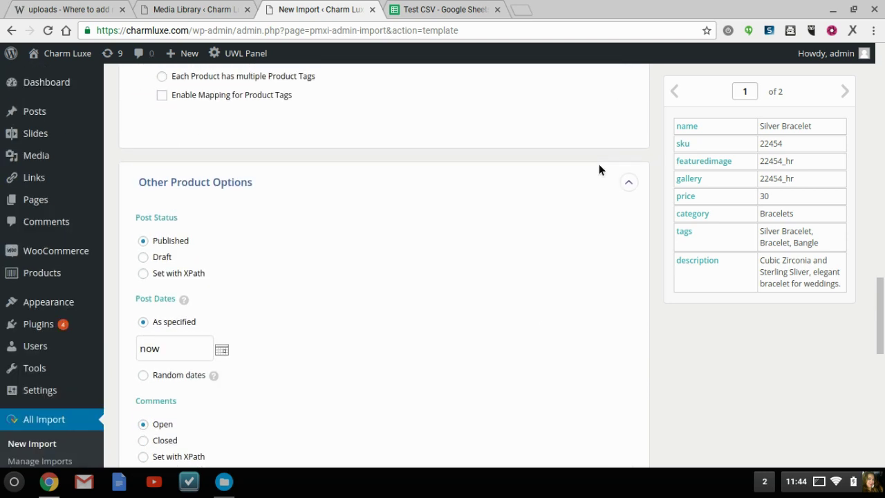
left_click(626, 185)
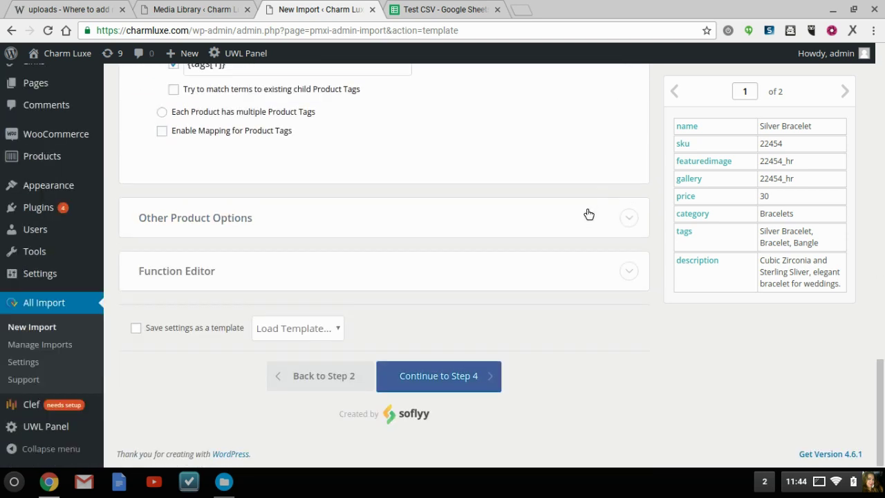
left_click(635, 284)
left_click(636, 284)
scroll(632, 279, "up", 5)
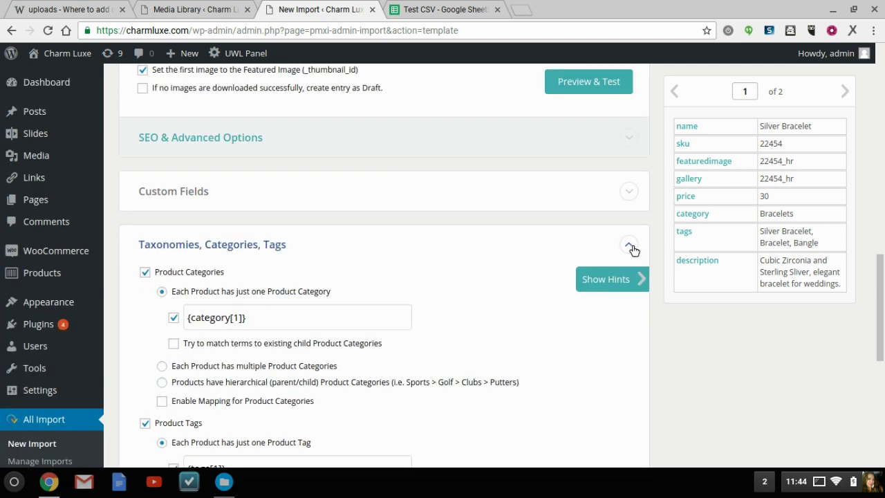
left_click(628, 245)
- Review and collapse Custom Fields and SEO & Advanced Options, returning up to the Images section
left_click(632, 200)
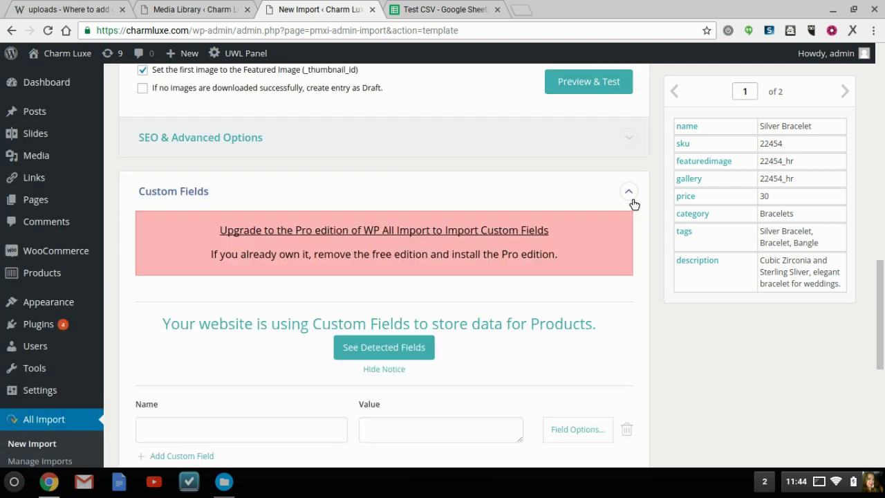
left_click(631, 200)
scroll(633, 204, "up", 4)
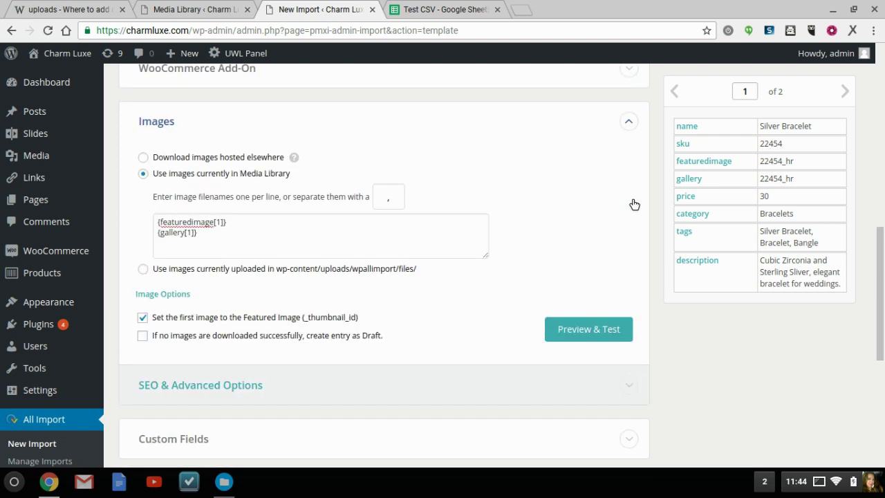
scroll(628, 201, "down", 4)
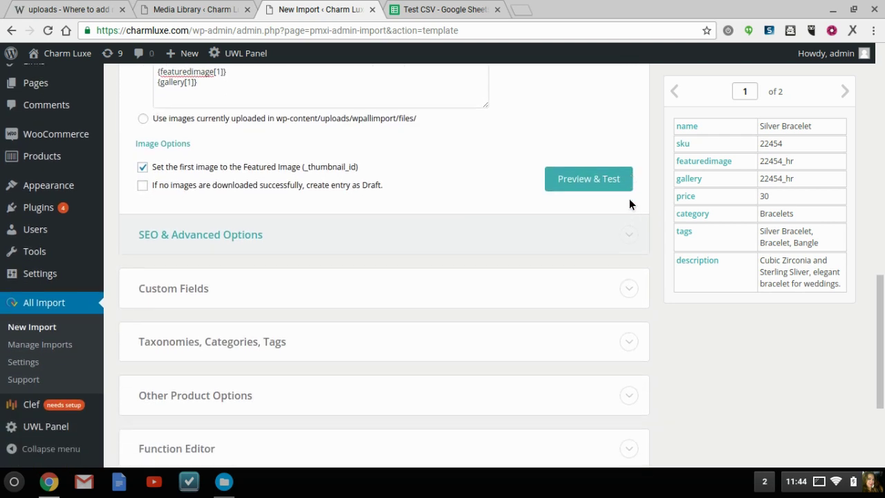
left_click(629, 235)
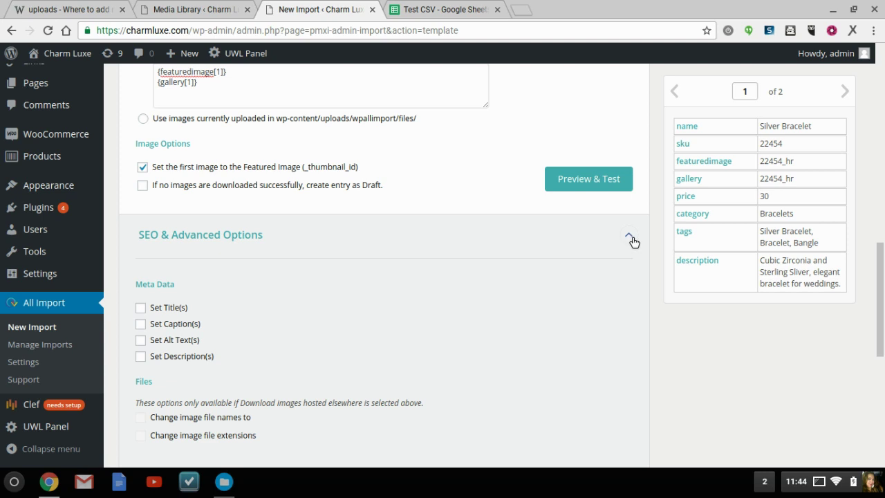
left_click(630, 238)
scroll(634, 242, "up", 3)
scroll(634, 242, "up", 3)
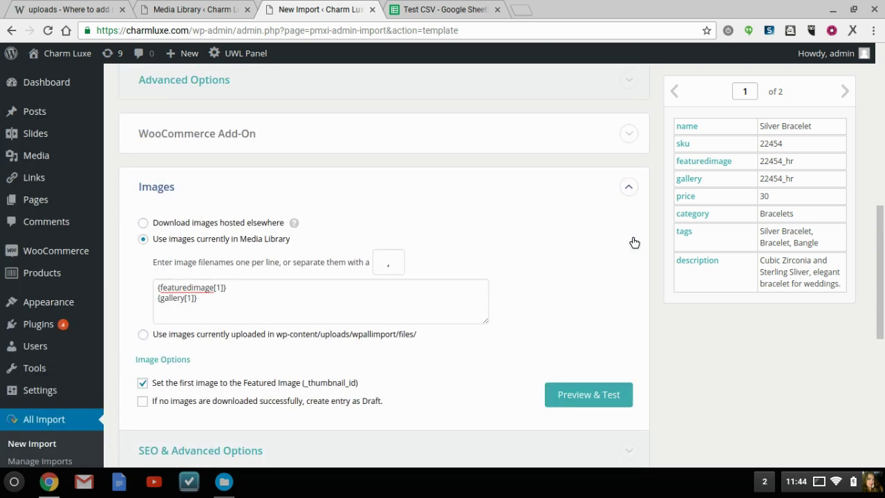
- In the WooCommerce Add-On, map SKU to {sku[1]} and Regular Price to {price[1]}, leaving Sale Price empty
left_click(633, 233)
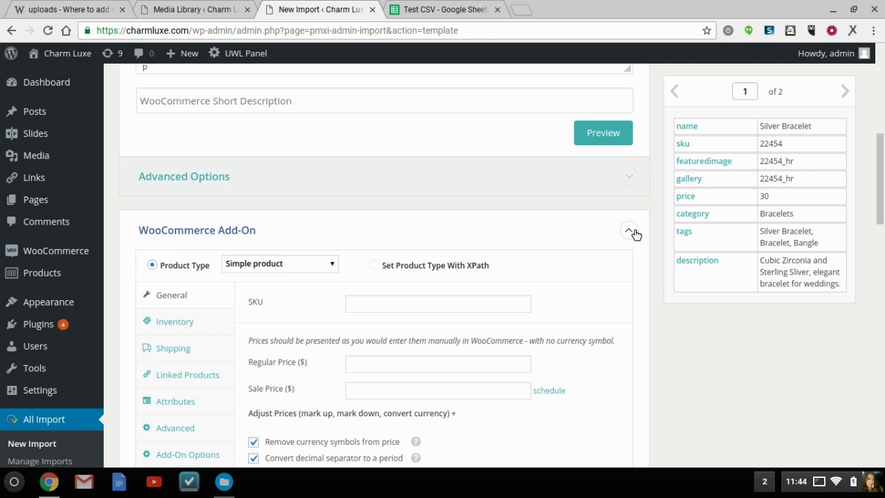
scroll(594, 275, "down", 2)
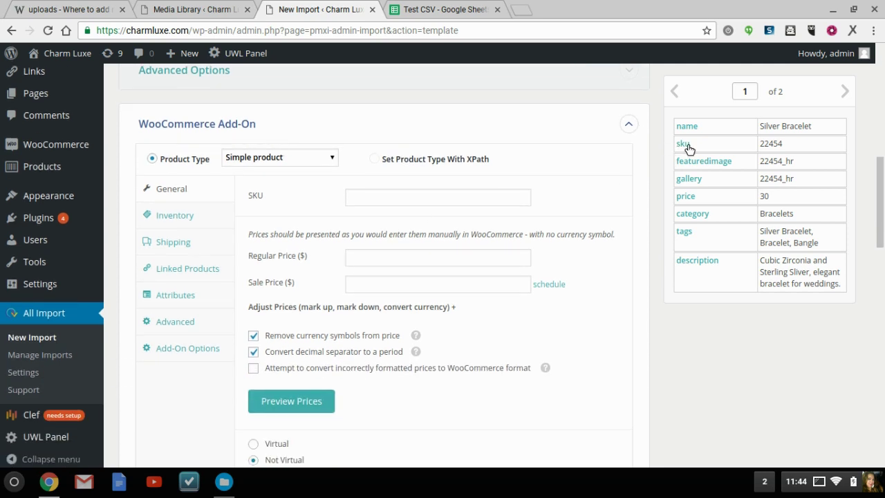
left_click_drag(687, 149, 372, 198)
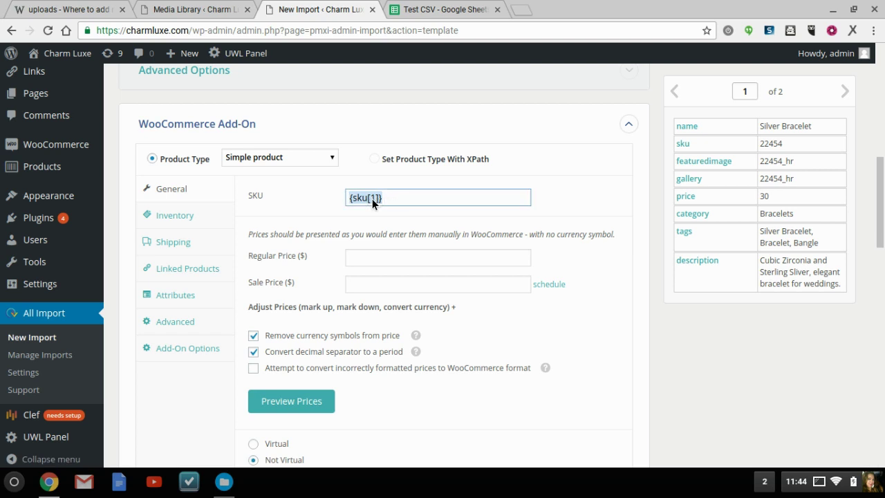
left_click(428, 257)
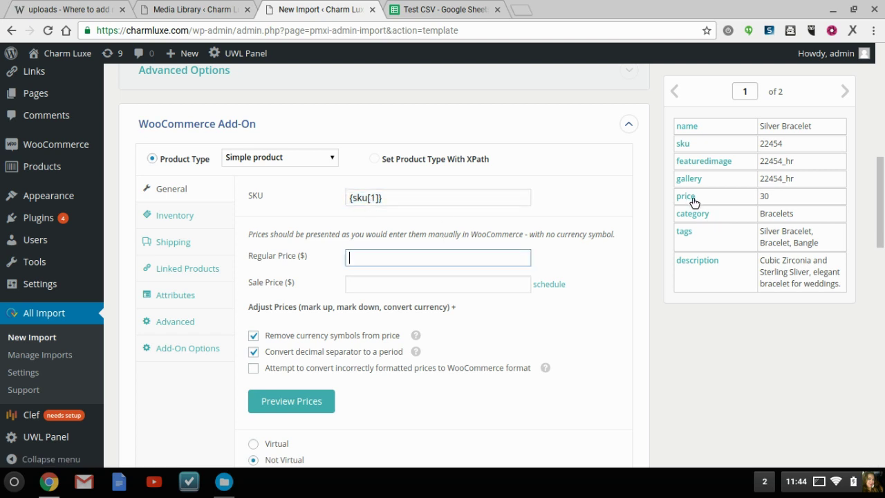
left_click_drag(693, 202, 404, 254)
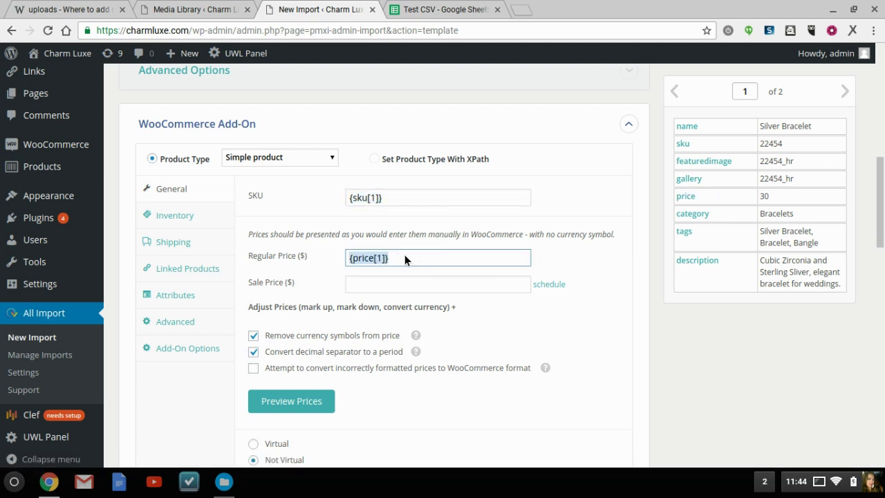
left_click(474, 291)
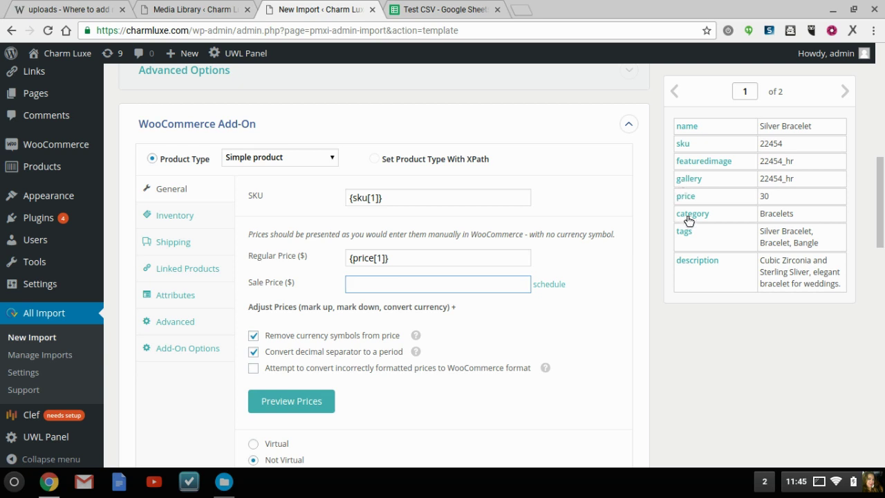
scroll(668, 343, "down", 10)
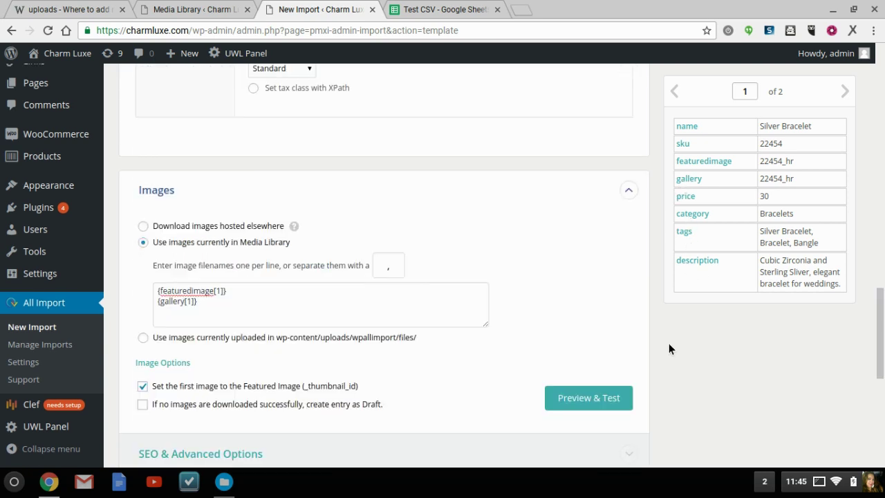
- In Step 4, auto-detect the unique identifier as {name[1]} - {sku[1]} and reach the confirmation page
scroll(668, 343, "down", 10)
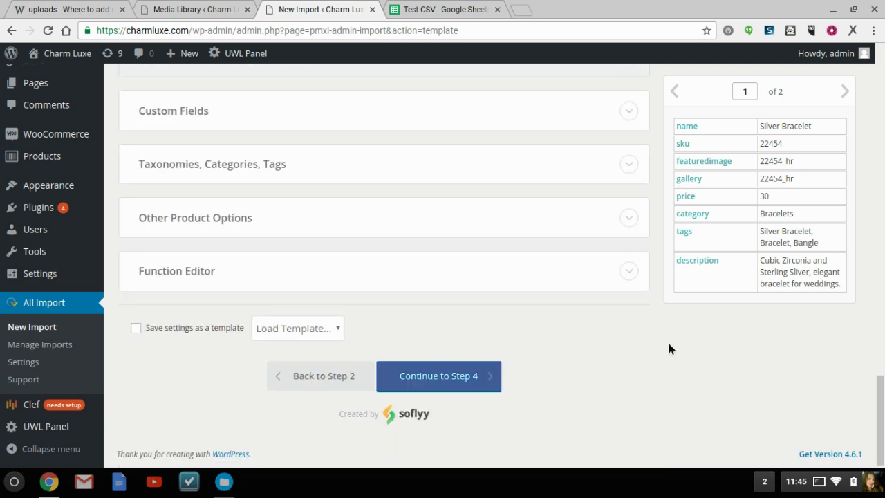
left_click(480, 383)
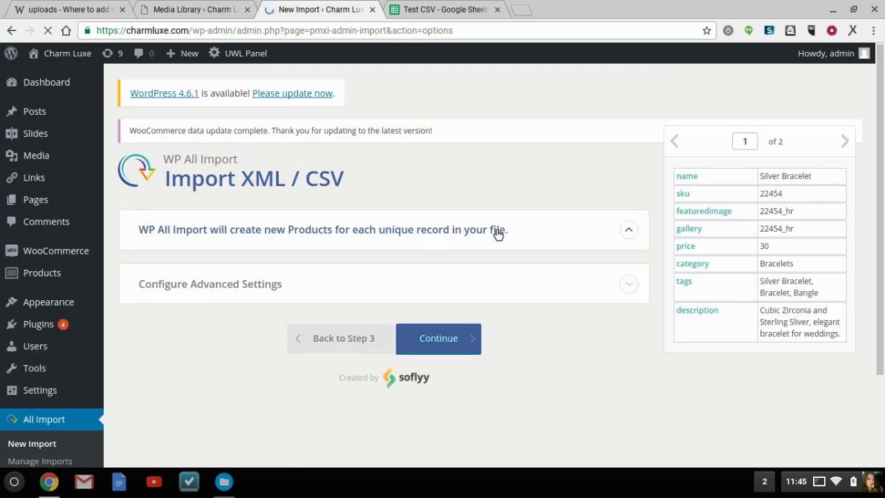
scroll(522, 355, "down", 3)
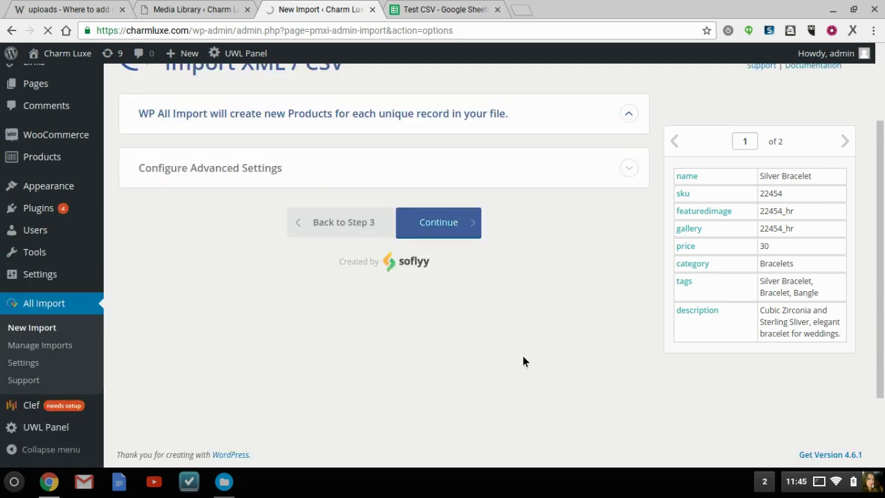
scroll(517, 341, "up", 1)
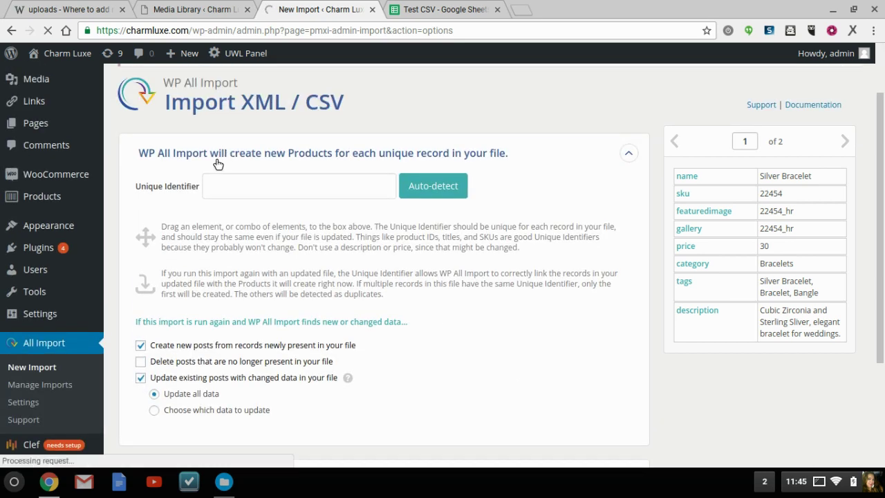
left_click(432, 190)
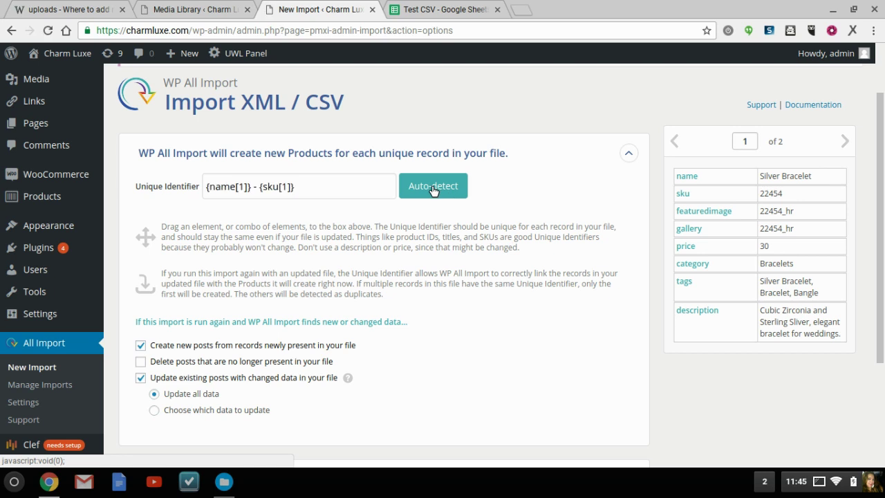
scroll(475, 275, "down", 4)
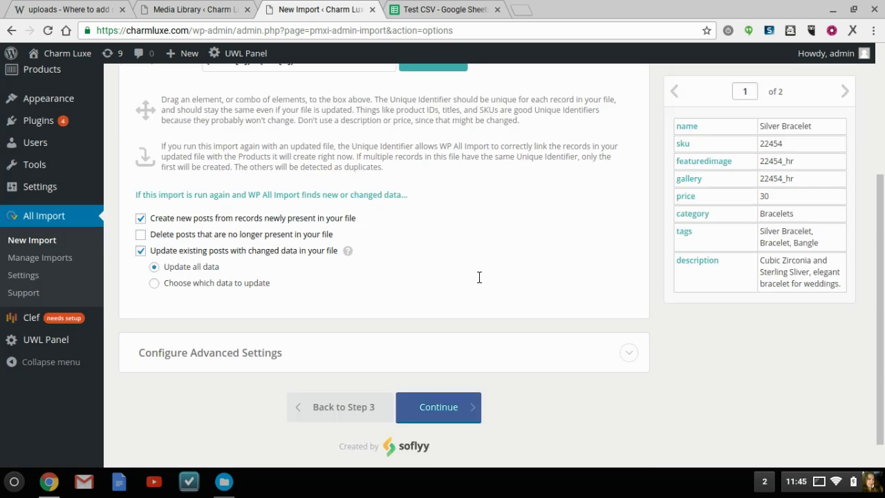
left_click(448, 383)
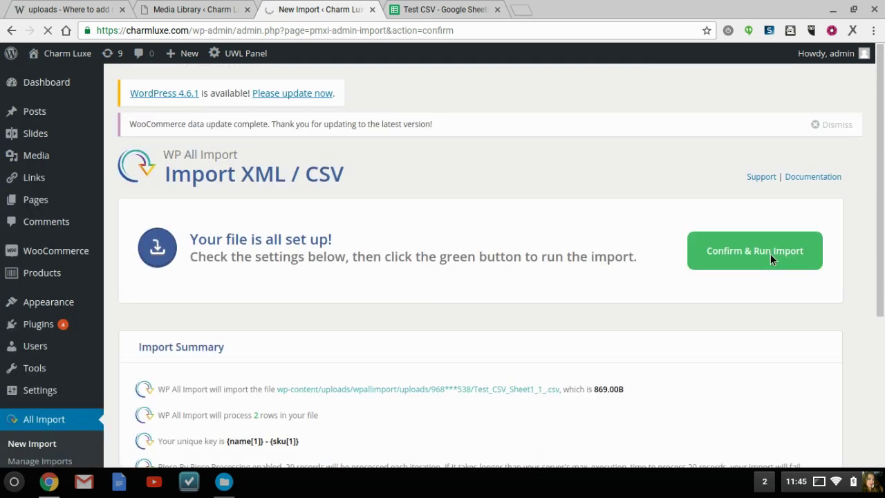
- Confirm and run the import, creating 2 of 2 products from Test_CSV_Sheet1_1_.csv
left_click(770, 253)
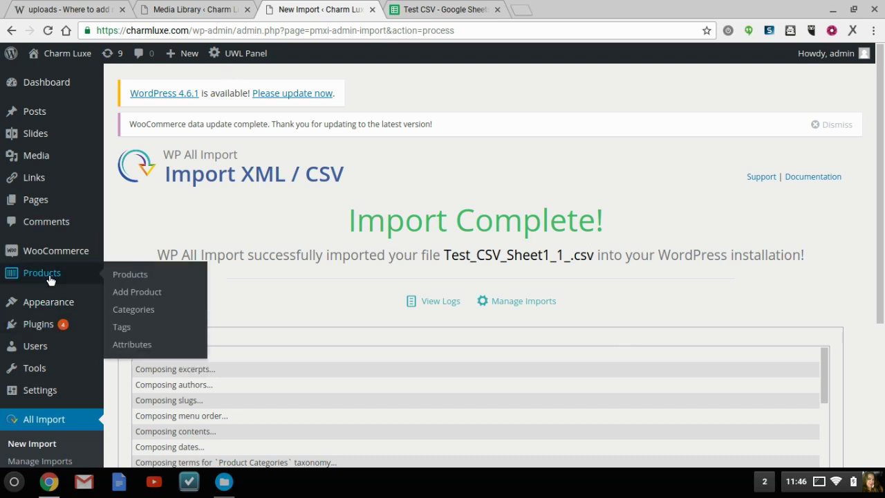
- Show All Products with the imported Silver Bracelet ($30, SKU 22454) and Silver Bangle ($20, SKU 22433)
mouse_move(64, 266)
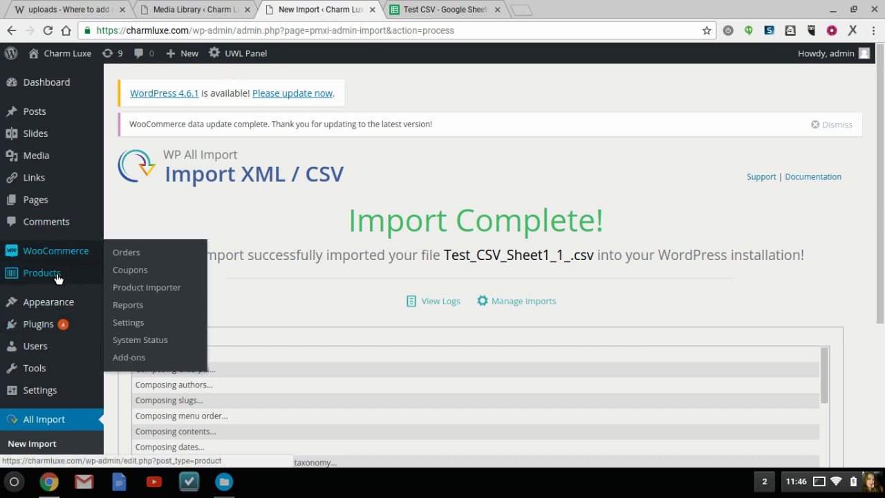
left_click(59, 279)
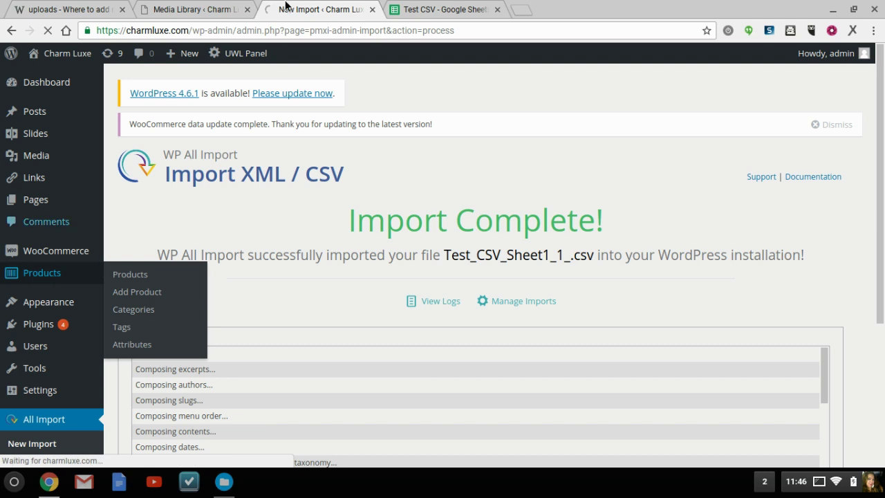
left_click(187, 12)
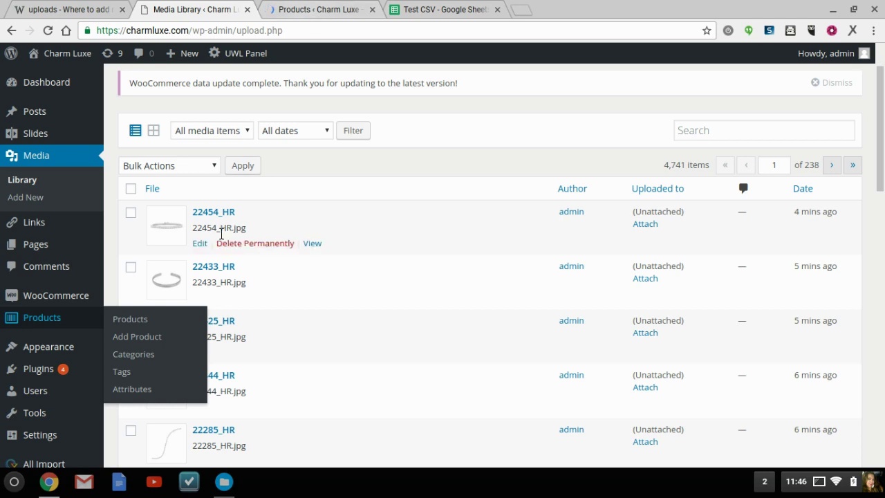
left_click(316, 13)
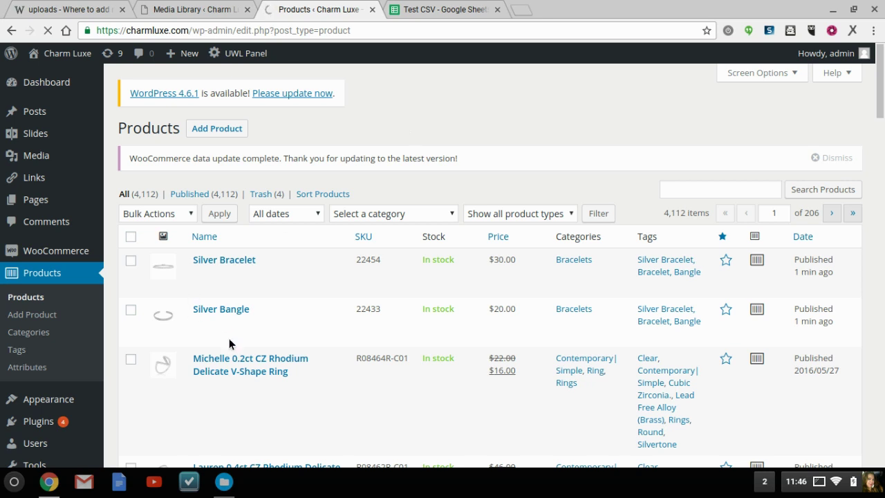
mouse_move(284, 312)
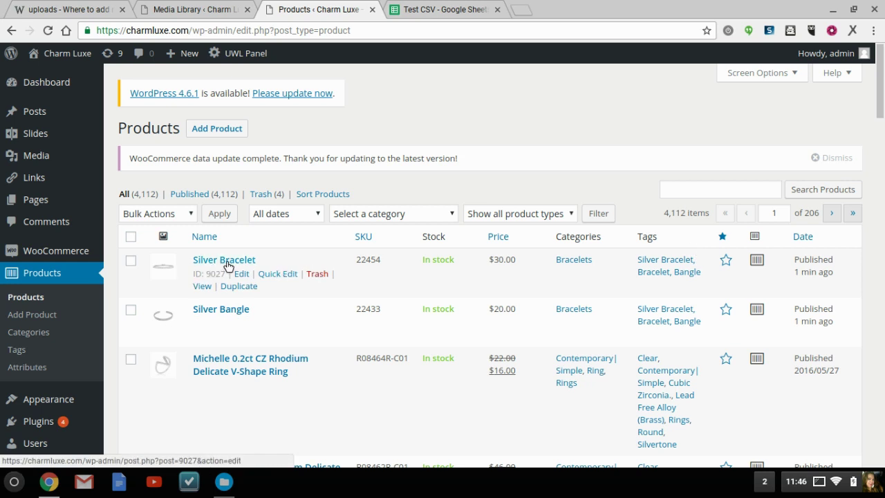
- View the live Silver Bracelet page and check its image, $30.00 price, SKU 22454 and description
left_click(204, 286)
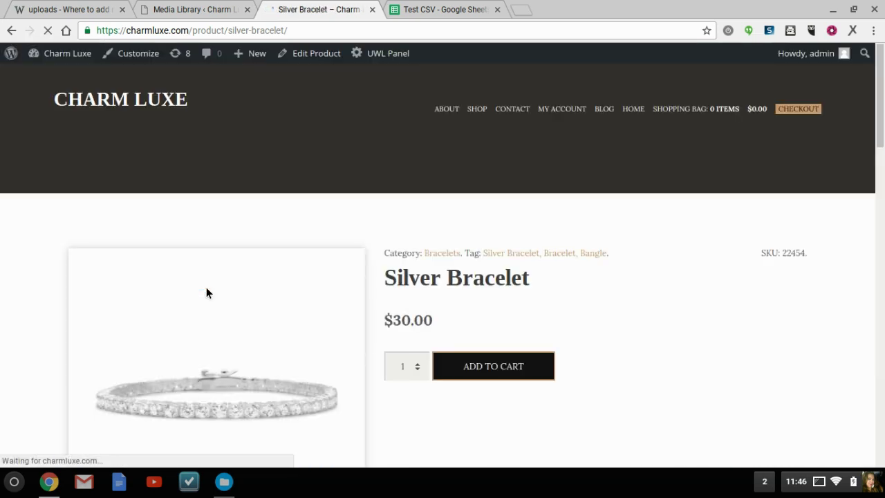
scroll(669, 321, "down", 3)
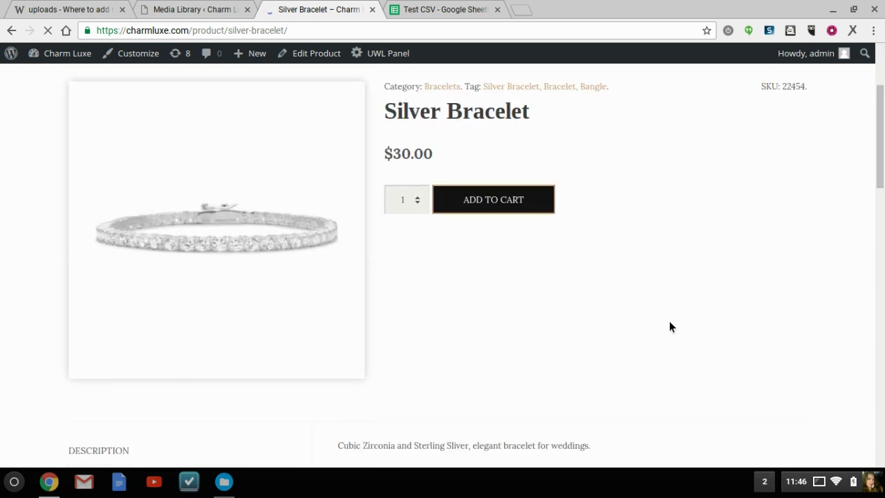
scroll(669, 327, "down", 3)
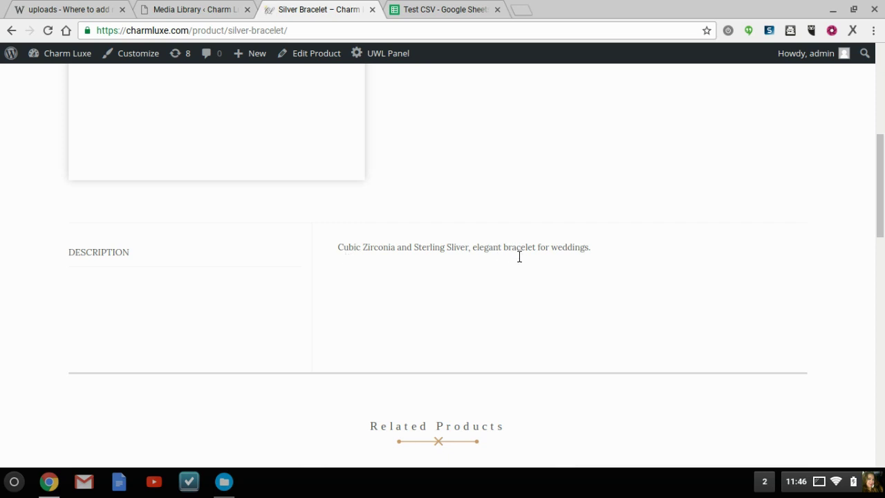
scroll(519, 256, "up", 1)
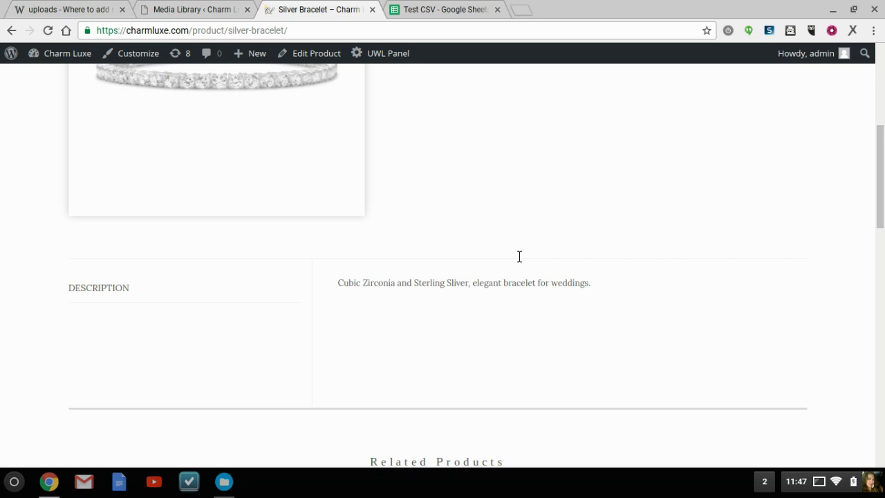
scroll(519, 256, "up", 5)
scroll(519, 257, "down", 3)
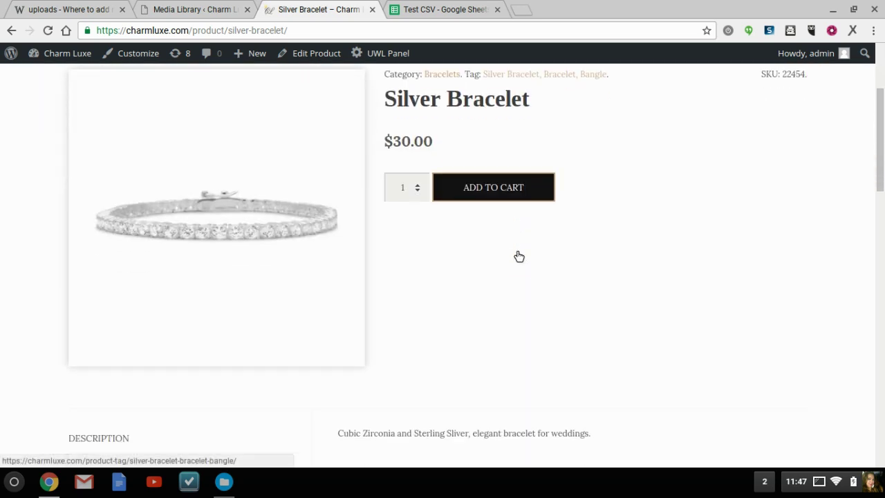
scroll(519, 256, "down", 3)
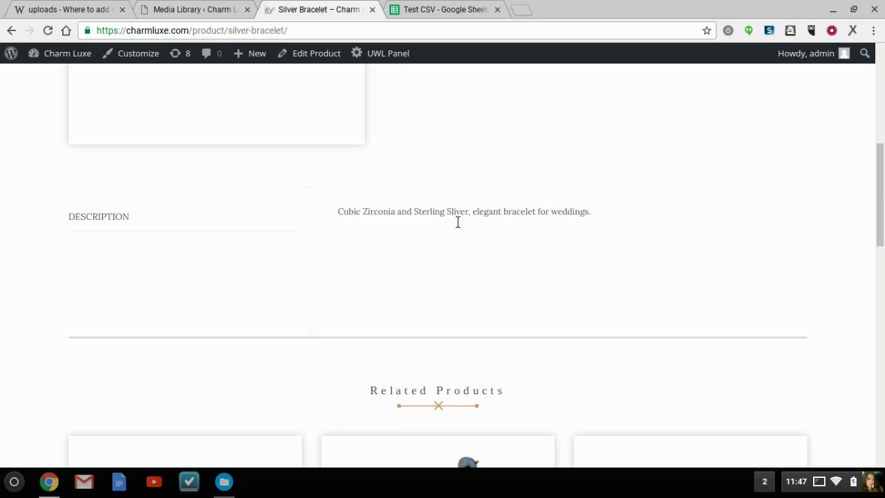
scroll(457, 222, "up", 1)
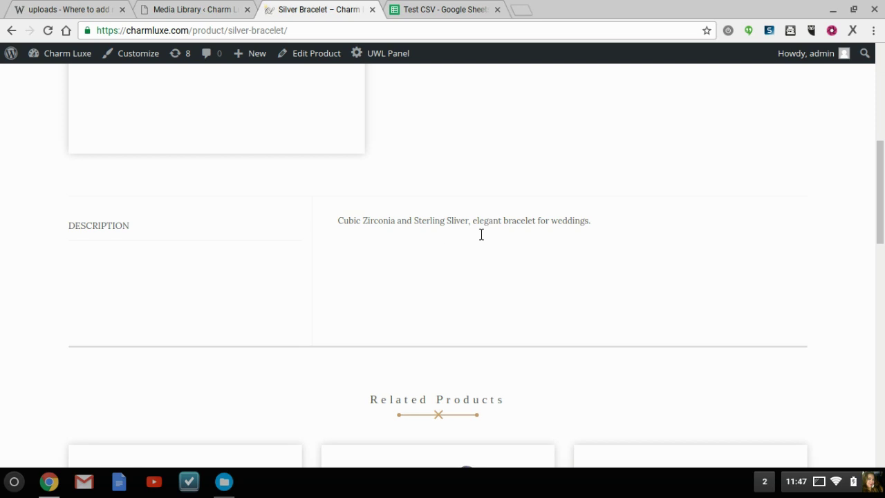
scroll(481, 235, "up", 3)
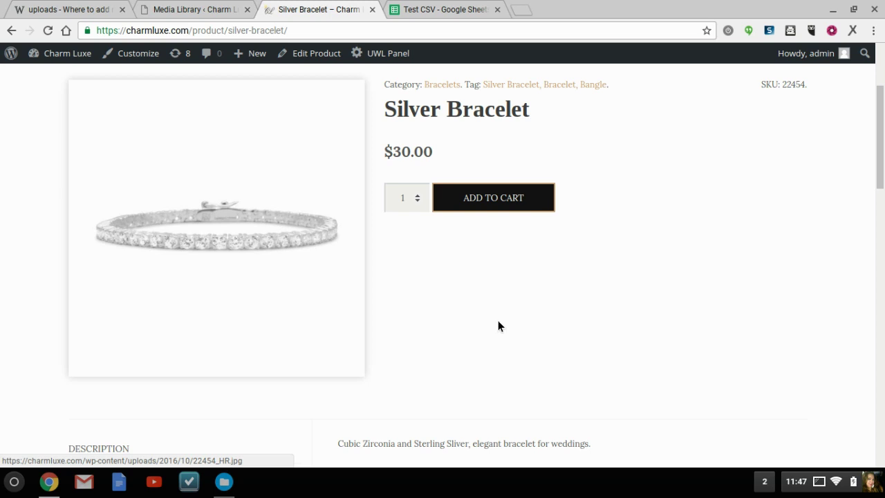
scroll(499, 323, "down", 1)
scroll(497, 320, "down", 1)
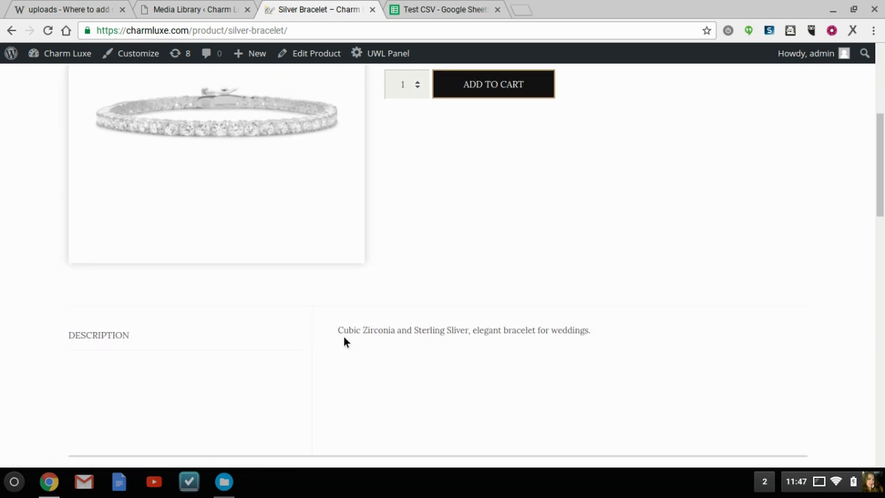
scroll(441, 340, "down", 1)
scroll(441, 339, "down", 2)
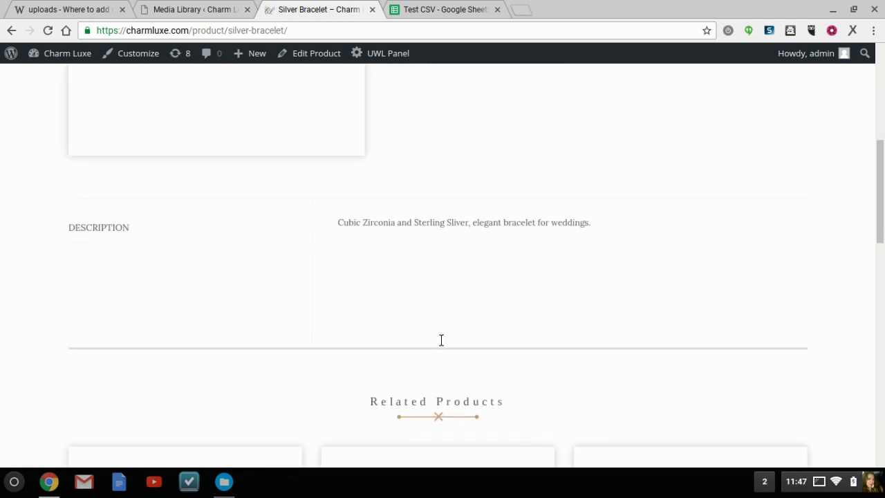
scroll(442, 346, "down", 3)
scroll(446, 380, "down", 10)
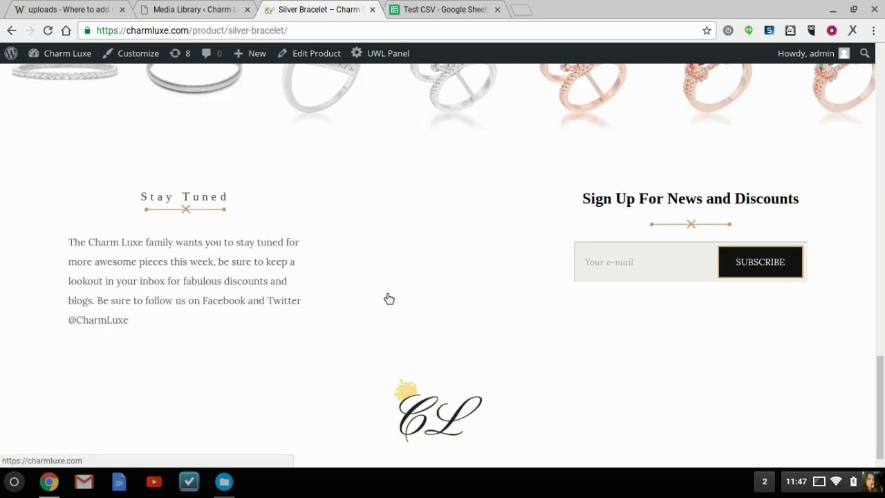
scroll(429, 110, "up", 15)
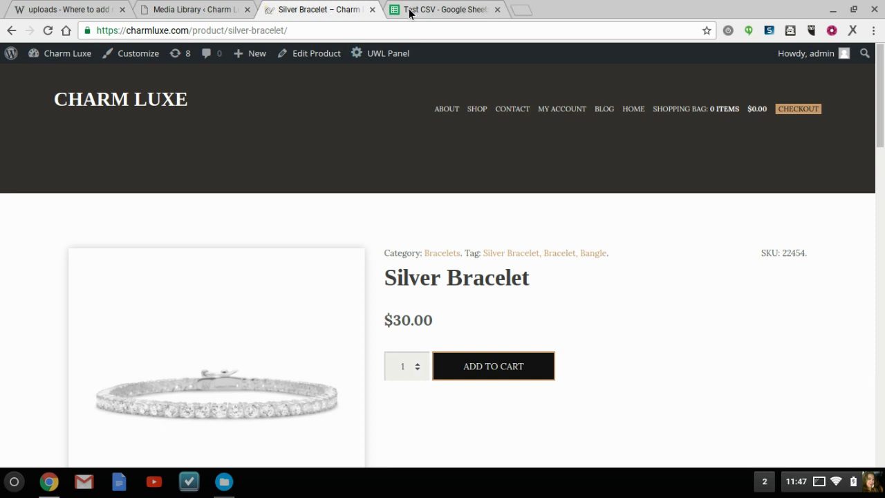
left_click(202, 12)
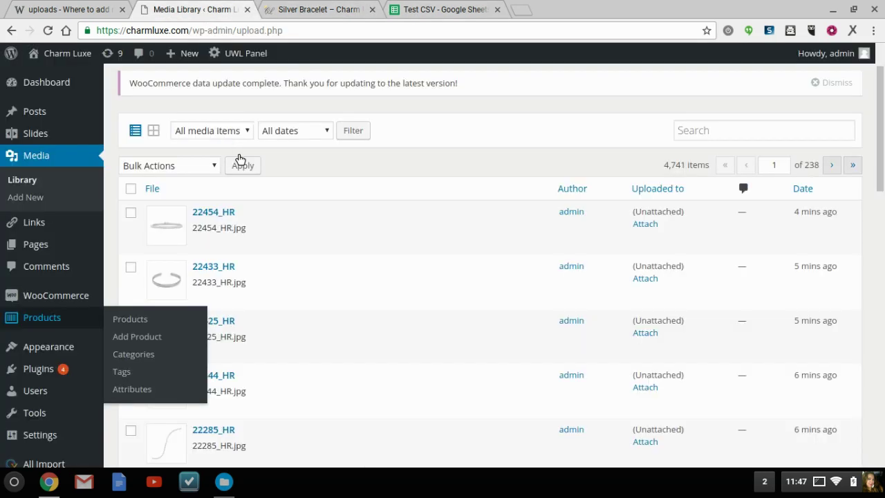
mouse_move(81, 304)
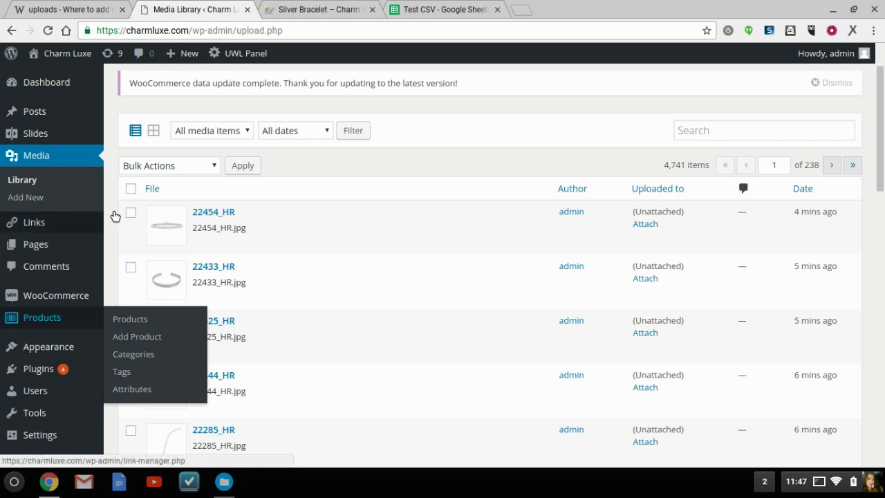
mouse_move(41, 221)
mouse_move(75, 251)
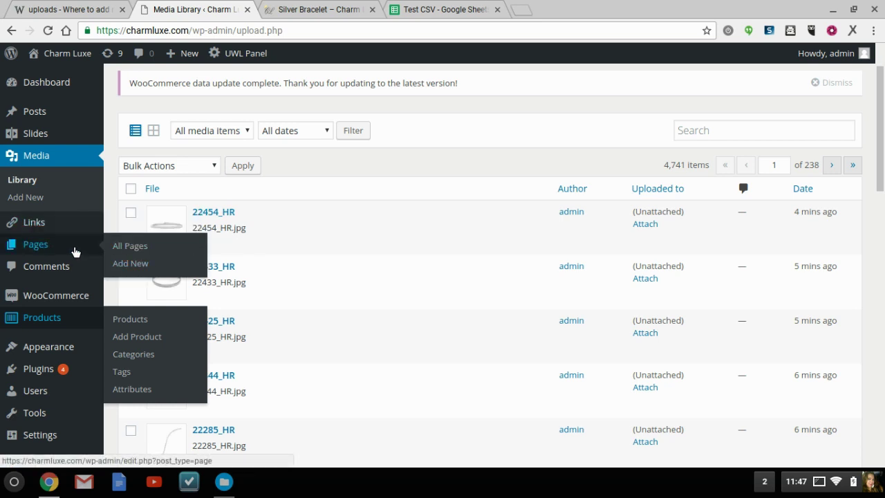
scroll(75, 251, "down", 2)
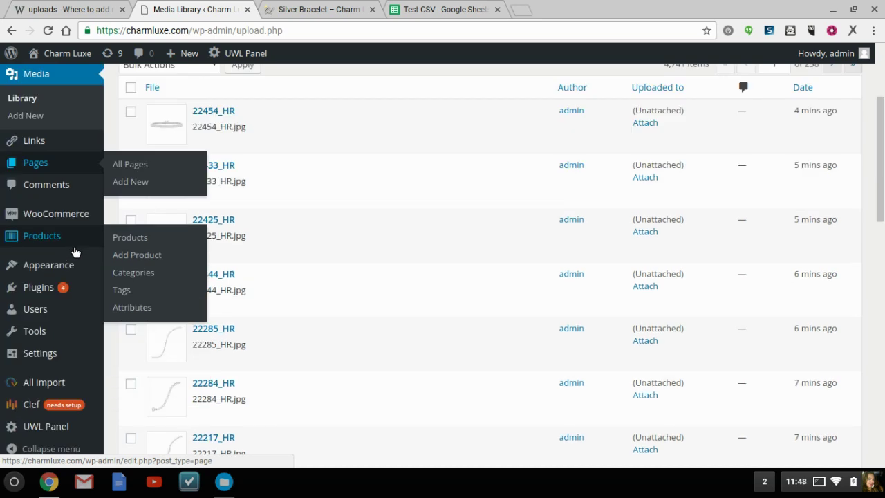
scroll(75, 252, "down", 2)
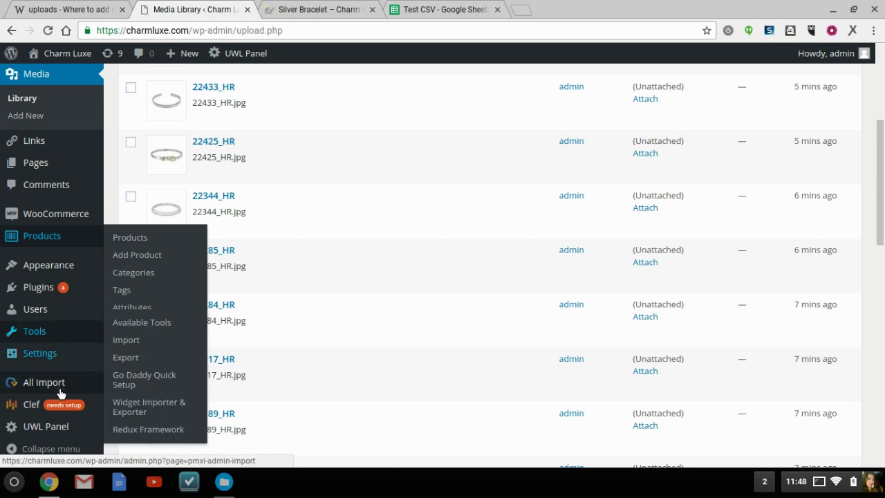
mouse_move(66, 389)
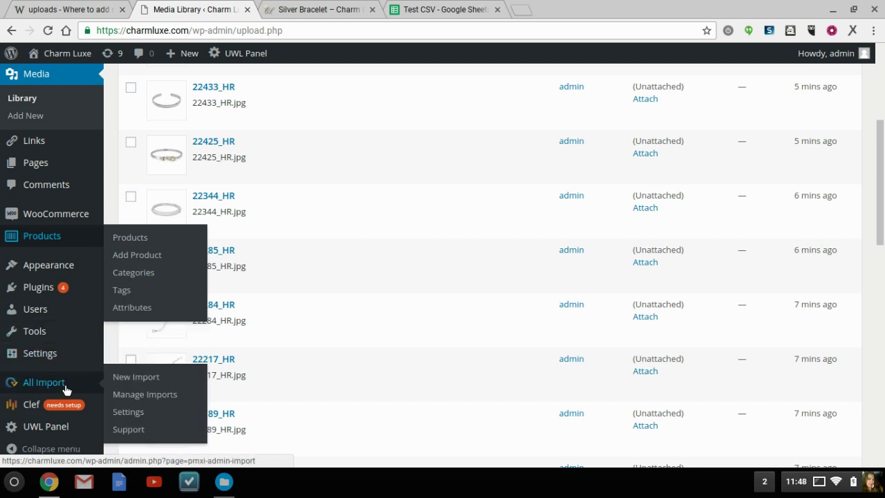
left_click(318, 11)
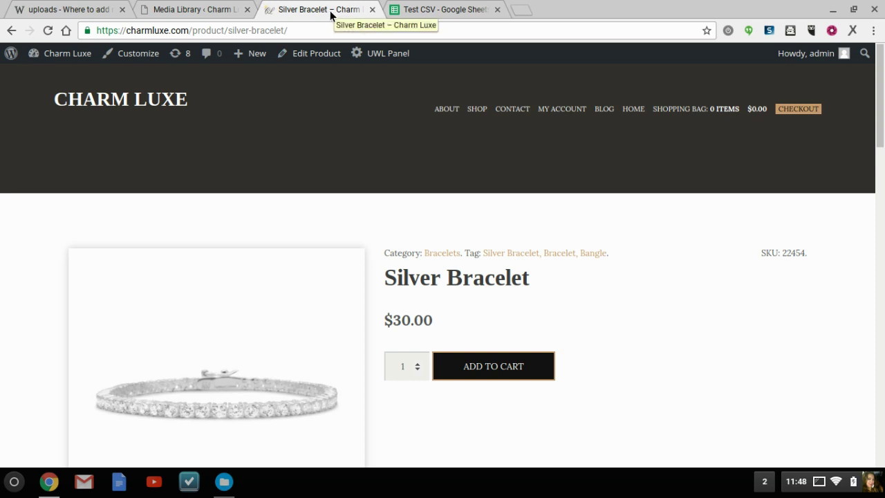
left_click(421, 11)
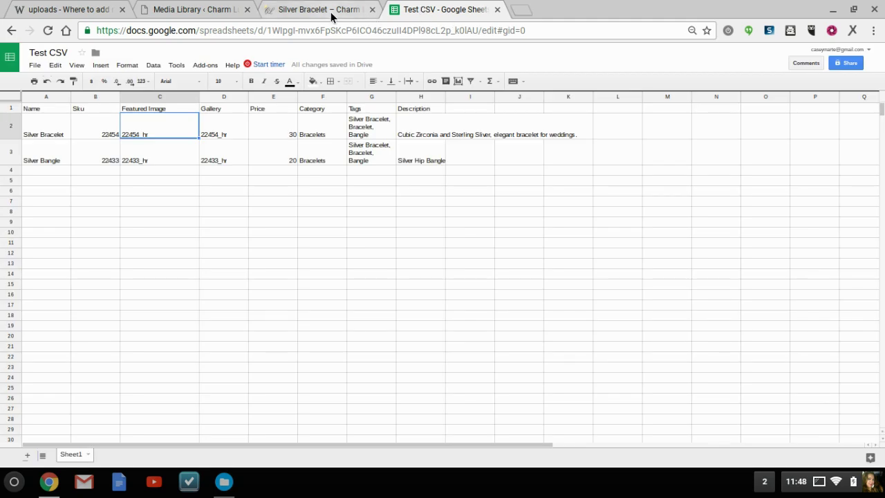
left_click(325, 11)
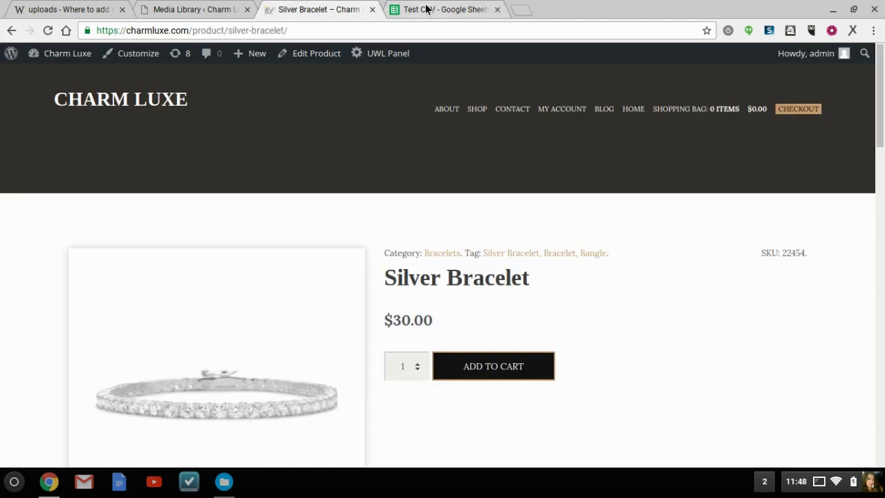
left_click(771, 35)
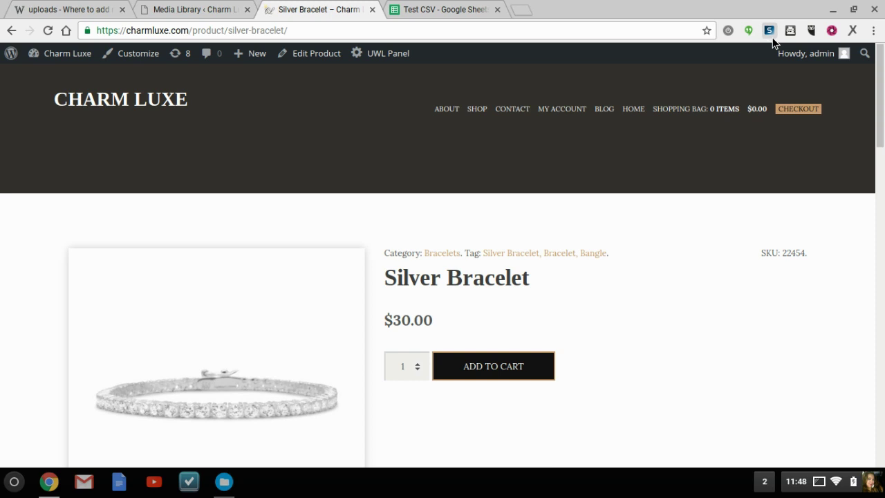